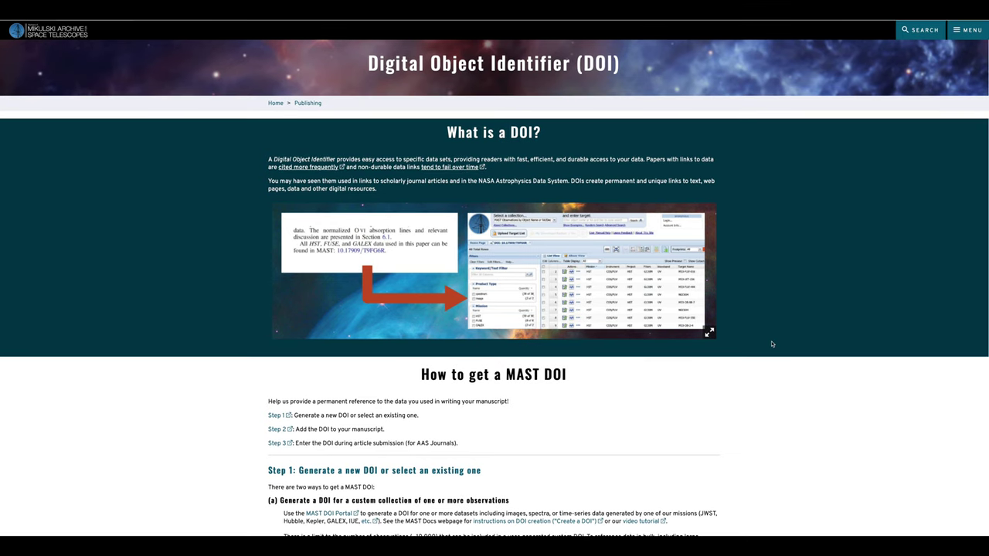
- Review the ways to get a MAST DOI on the page and open the MAST DOI Portal
scroll(771, 344, "down", 10)
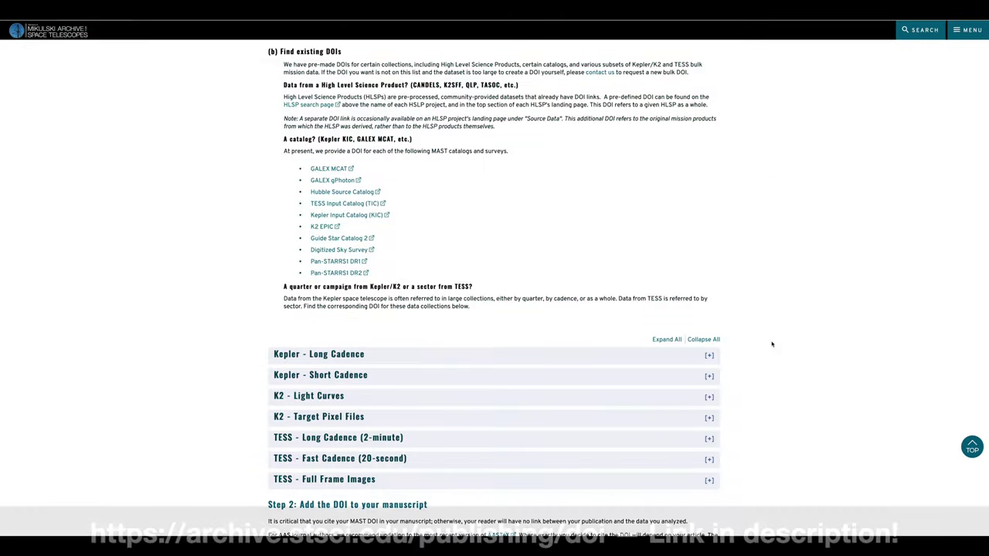
scroll(771, 343, "up", 1)
scroll(771, 344, "up", 4)
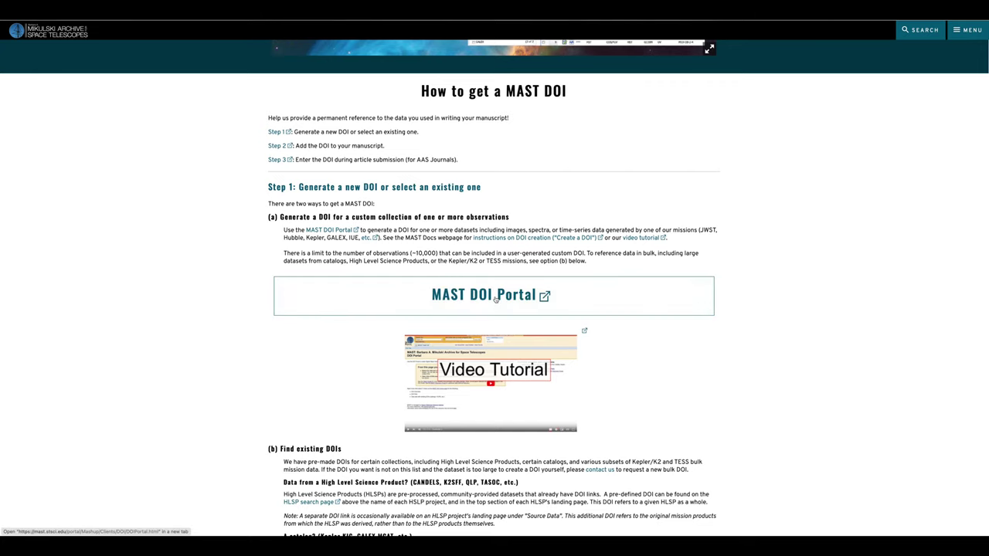
left_click(495, 300)
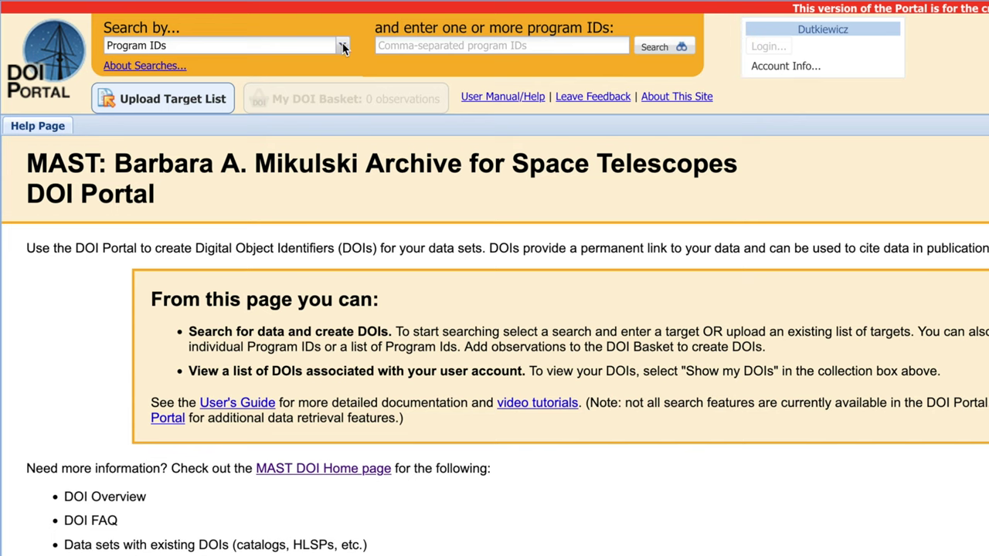
- Search by Program IDs for program 1259
left_click(343, 46)
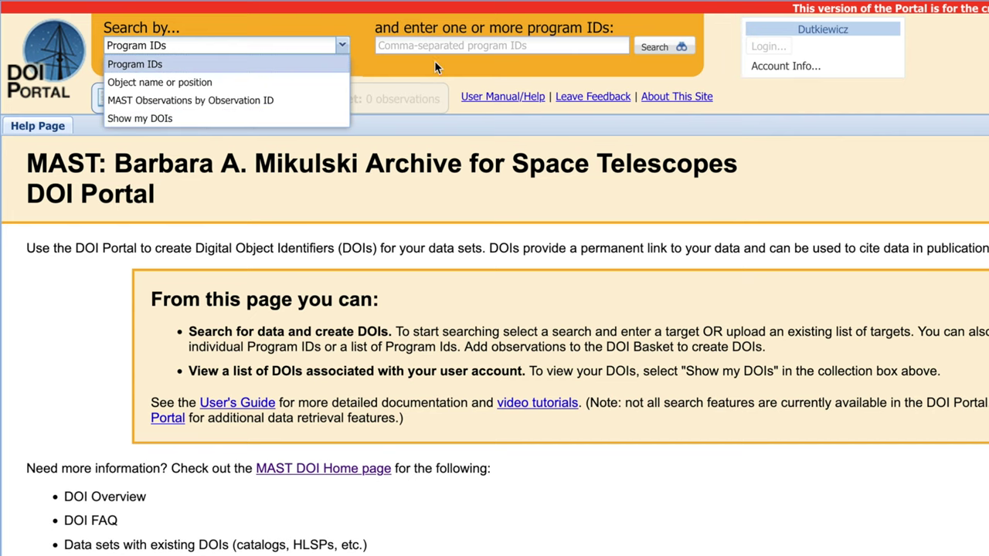
left_click(470, 45)
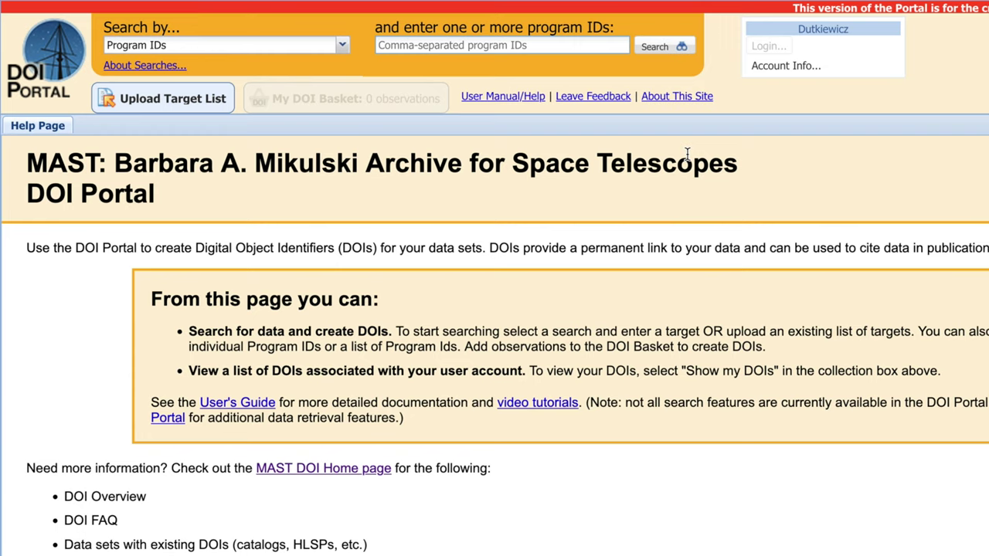
type("125")
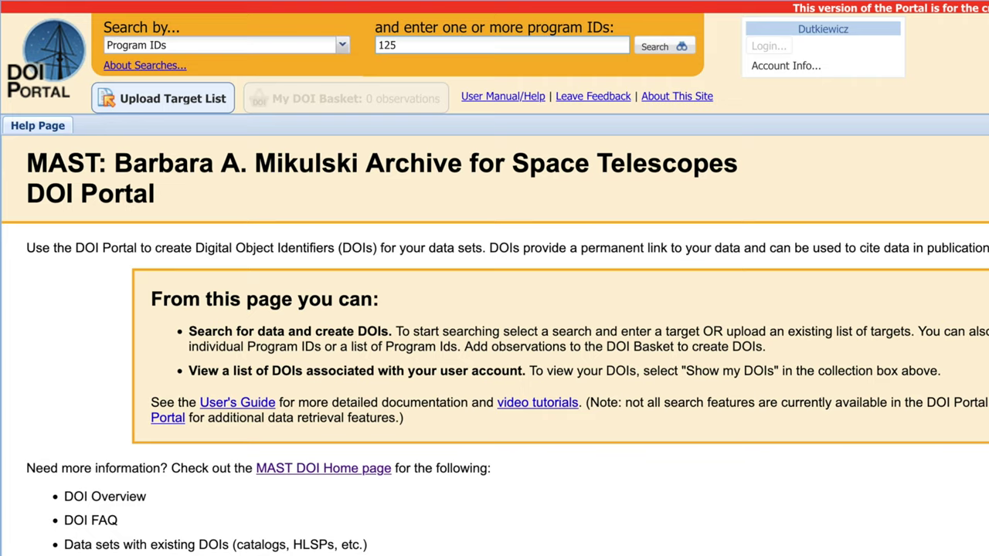
type("9")
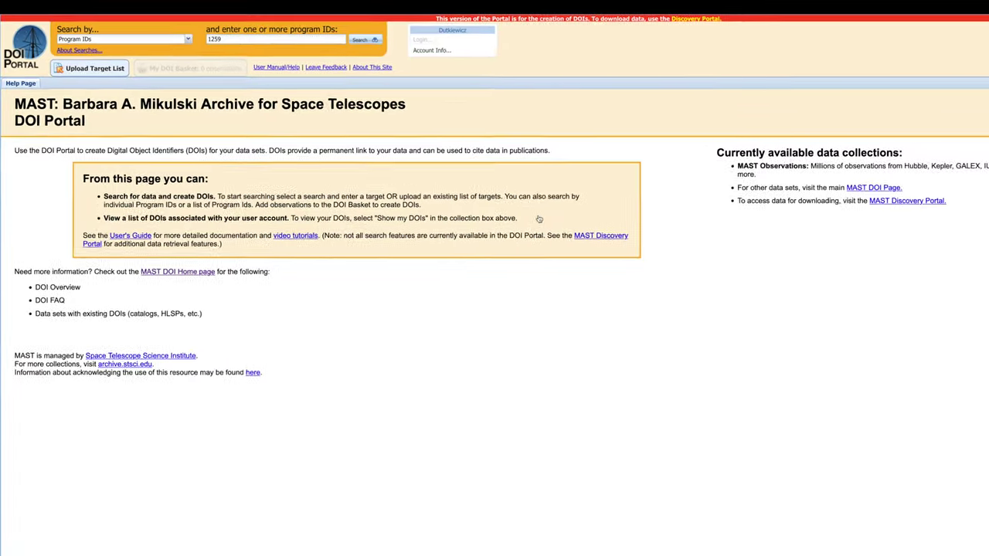
key("Return")
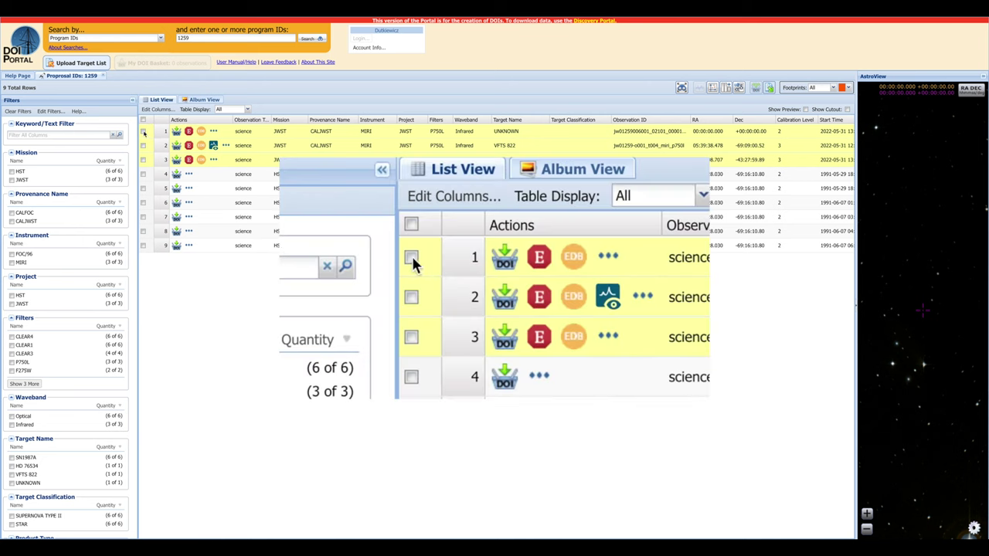
- Add the three JWST MIRI observations from the results to the DOI basket
left_click(143, 132)
left_click(143, 160, "shift")
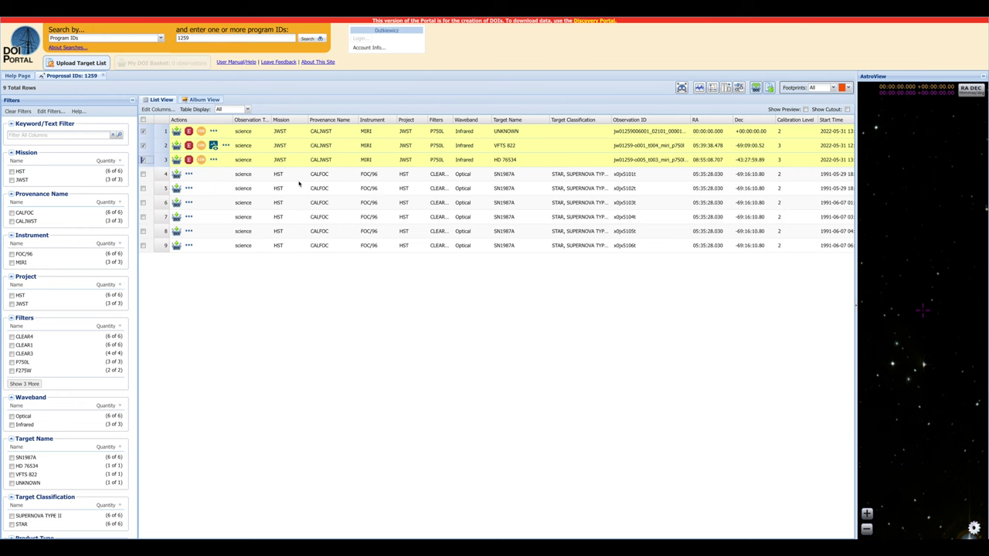
left_click(756, 87)
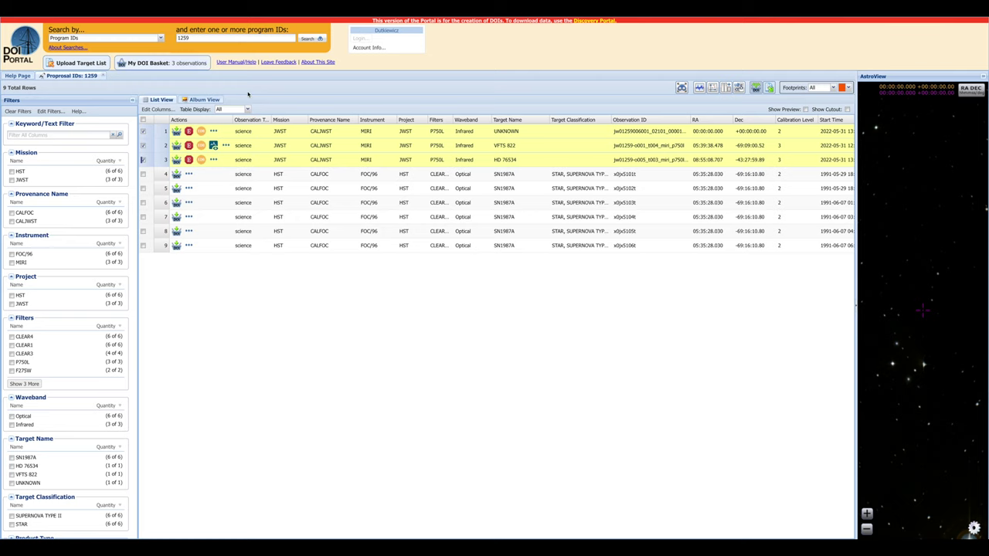
- Open the DOI basket, select all its observations, and bring up the DOI creation form
left_click(165, 65)
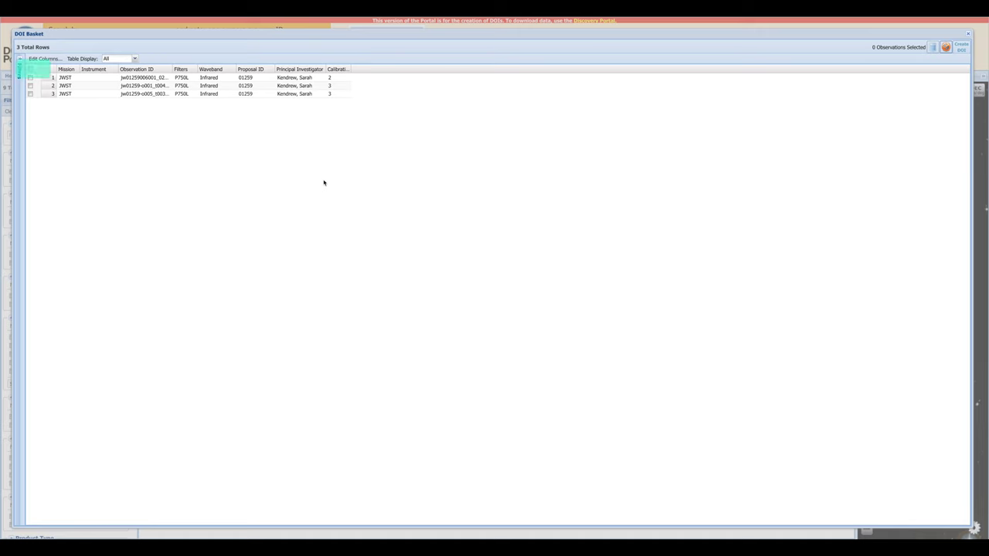
left_click(30, 70)
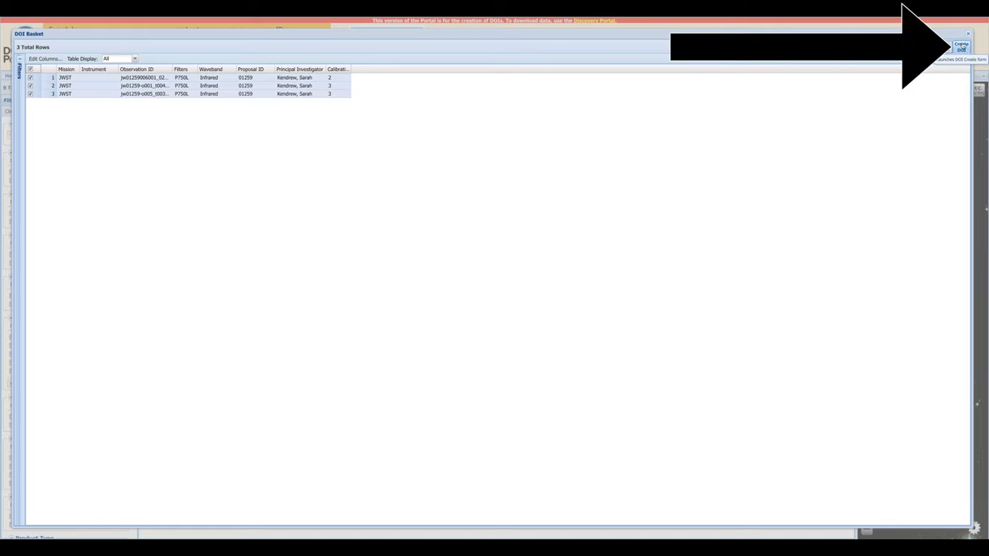
left_click(962, 47)
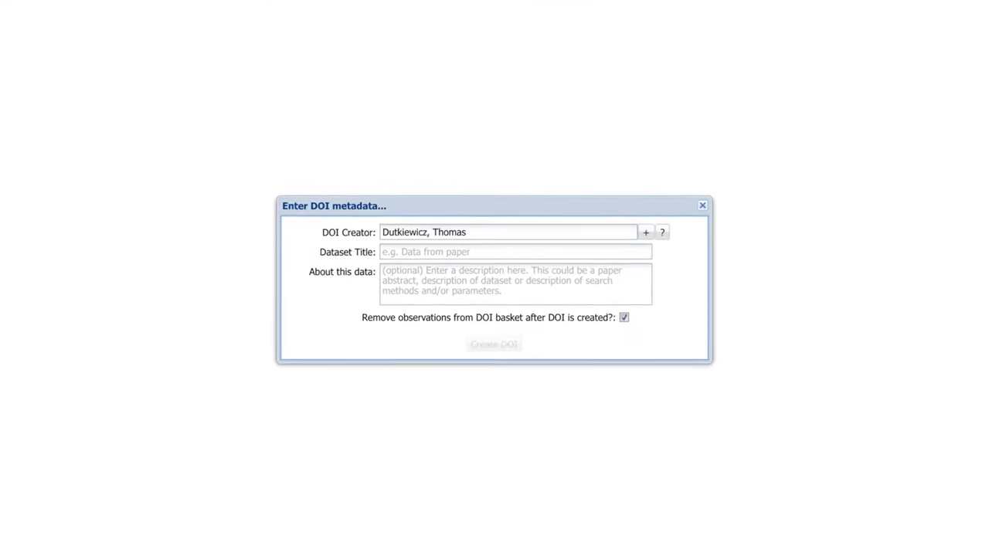
- Set the dataset title to "Data from Stellar Observations" in the DOI metadata
left_click(581, 240)
type("Data from ste")
key("BackSpace")
key("BackSpace")
key("BackSpace")
type("Stellar Observations")
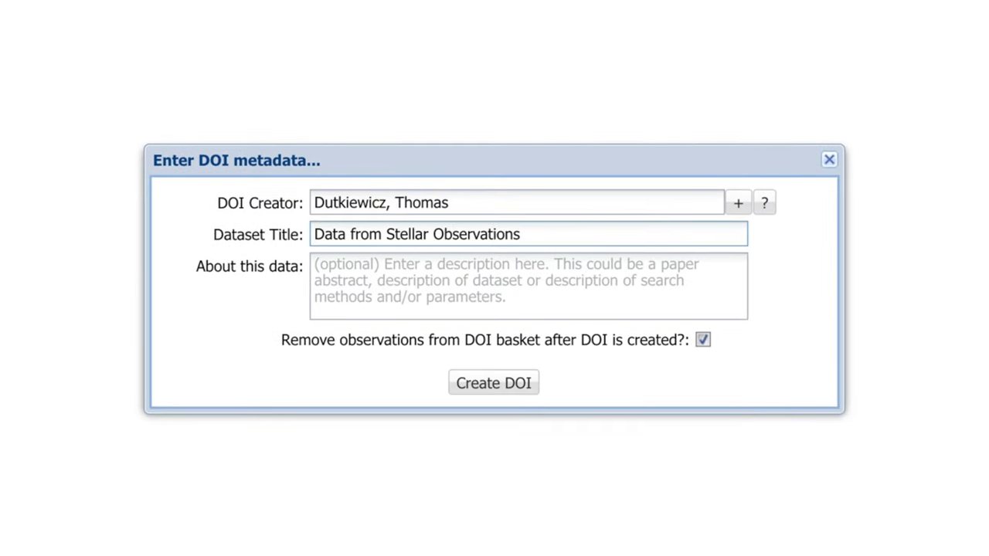
- Add a second DOI creator named "MAST, Team" to the DOI metadata
left_click(741, 205)
left_click(439, 235)
type("MAST, Tea")
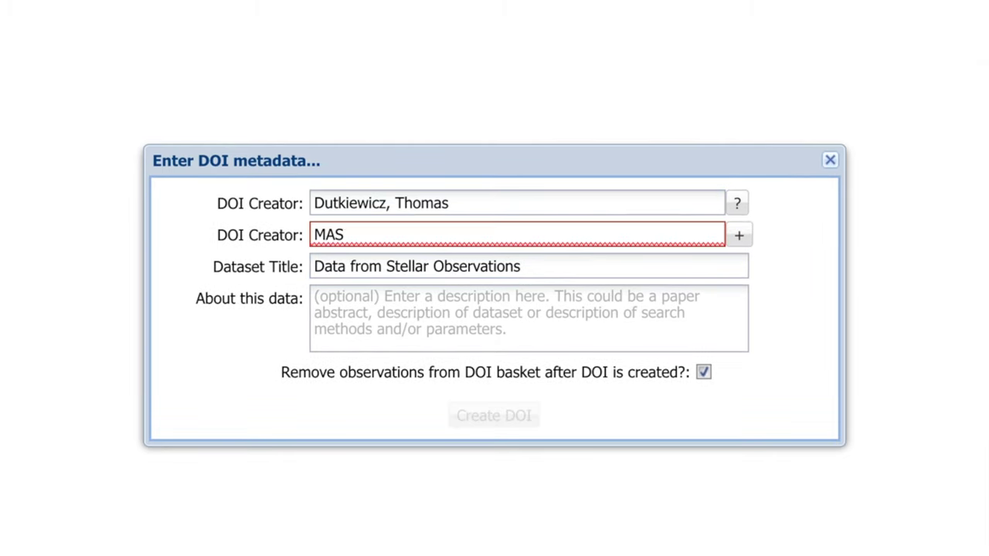
type("m")
- Enter "This data was collected by looking at stars." as the data description, and close the metadata form without creating the DOI
left_click(718, 303)
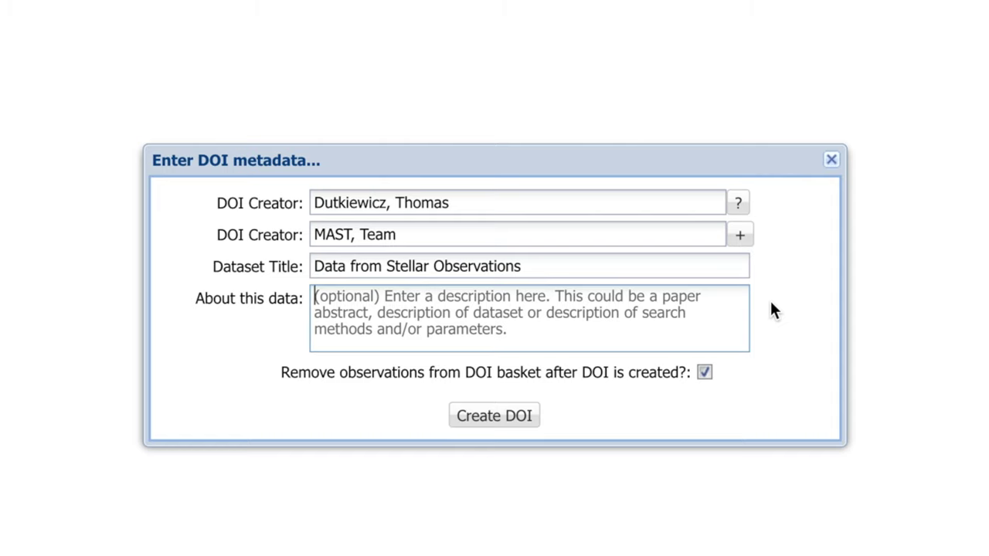
type("D")
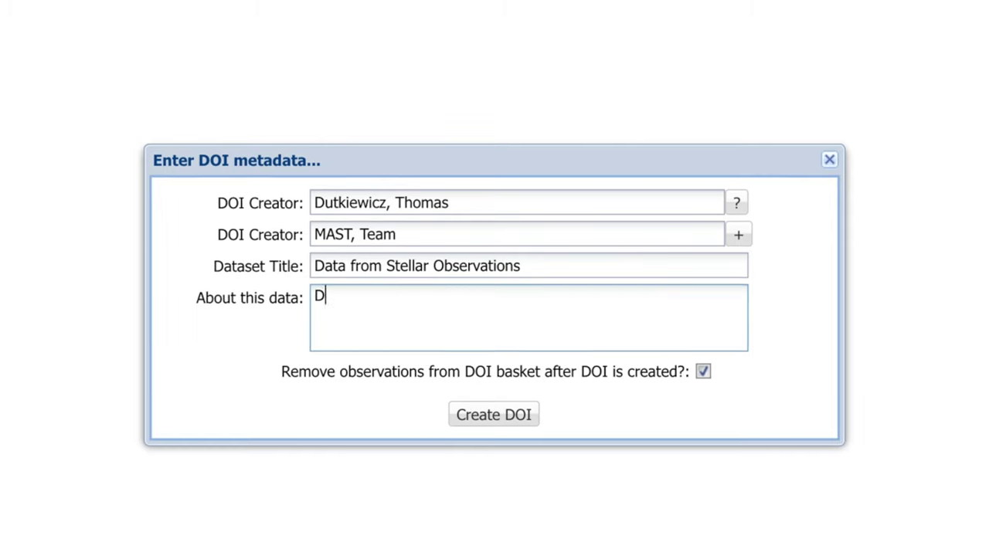
key("BackSpace")
type("This data ")
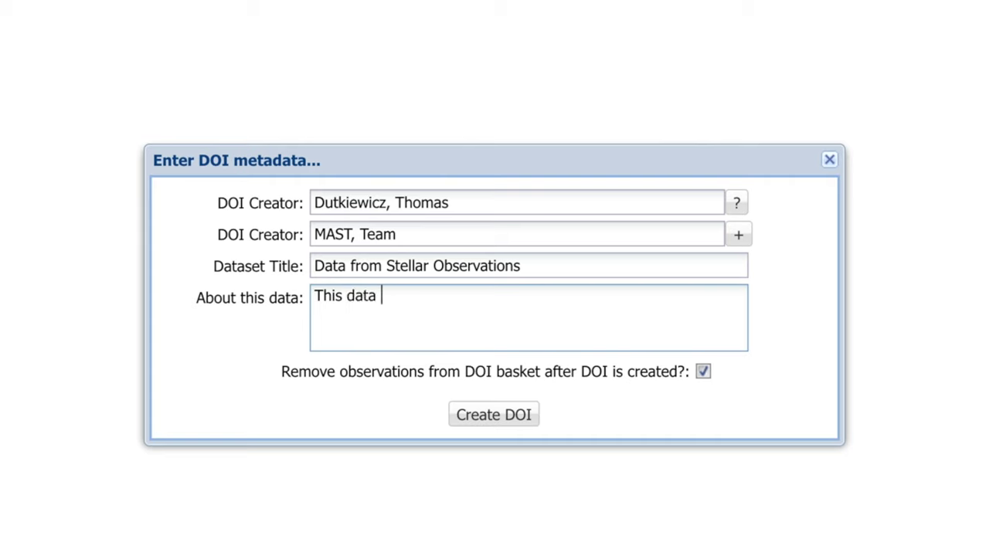
type("was collected by ")
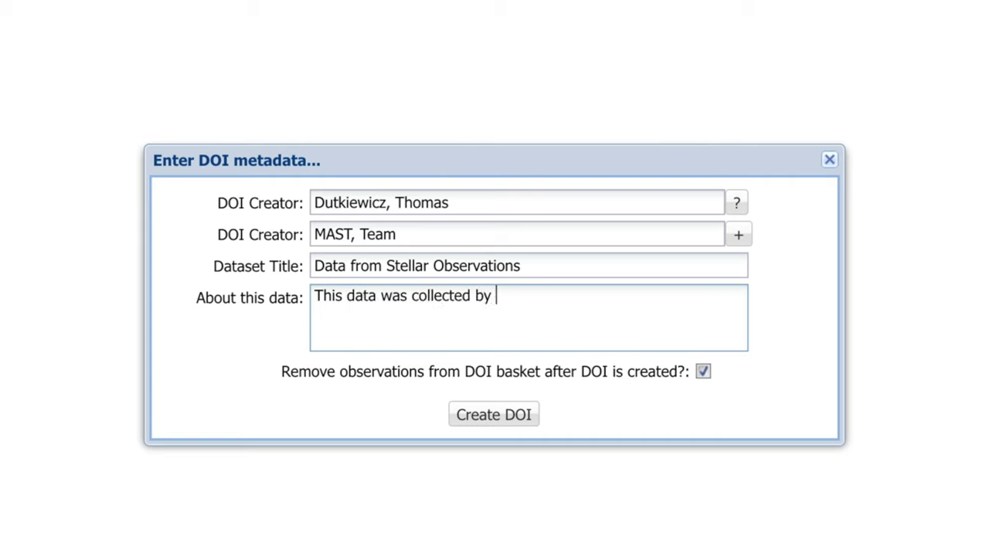
type("looking at stars")
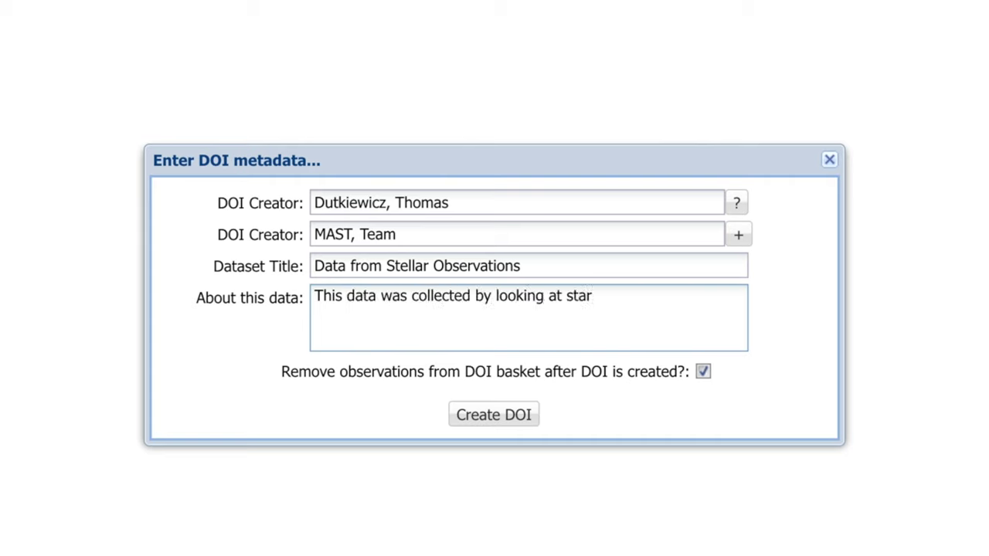
type(".")
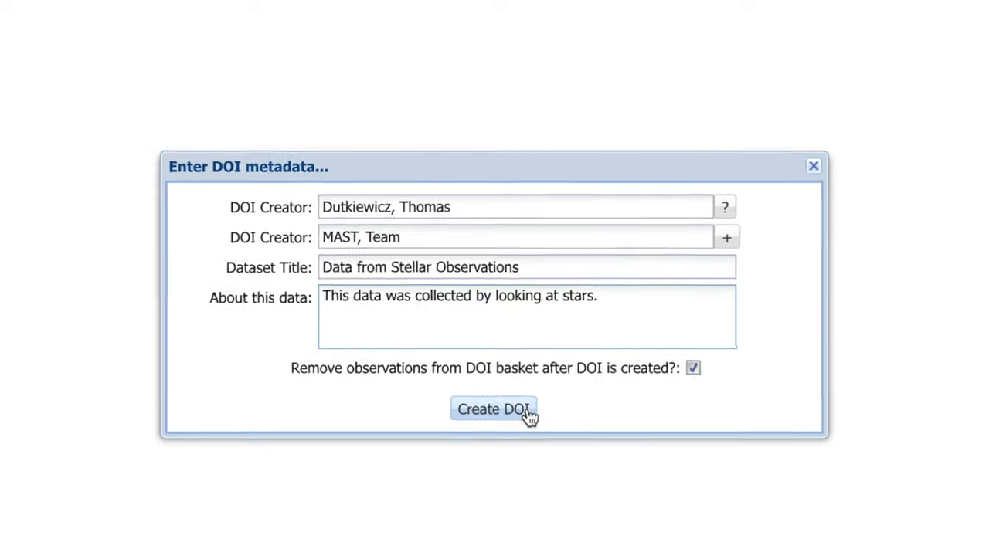
left_click(814, 166)
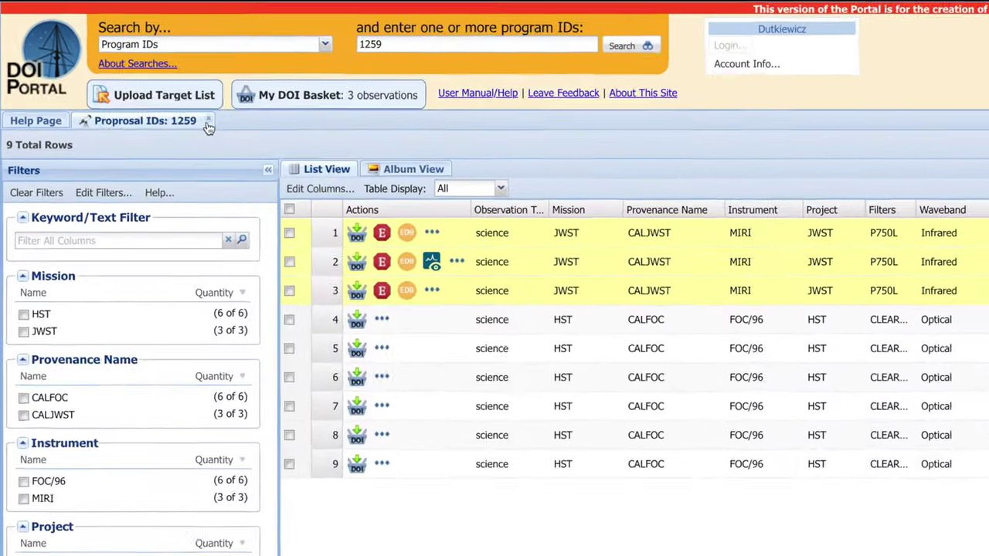
- Close the program 1259 results and search by object name or position for m104
left_click(207, 121)
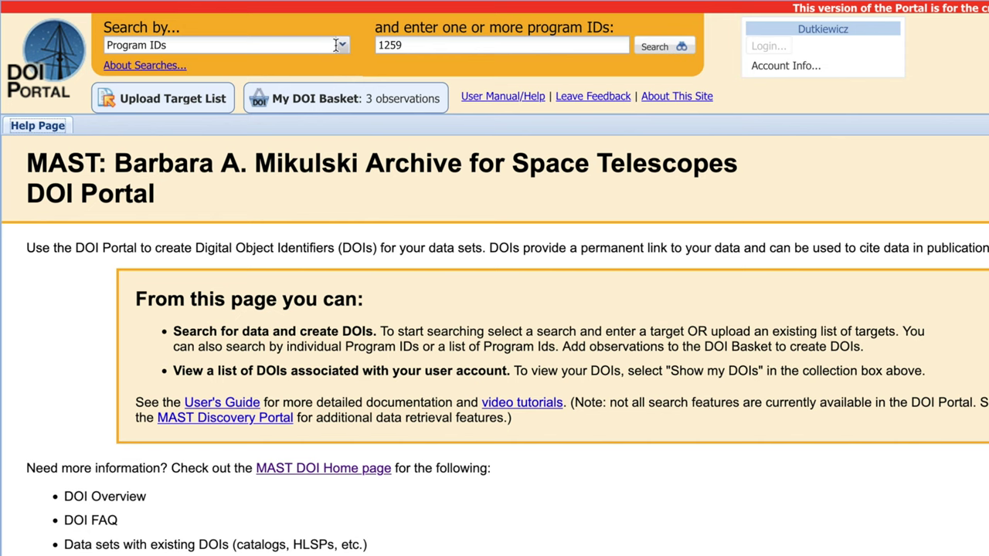
left_click(339, 45)
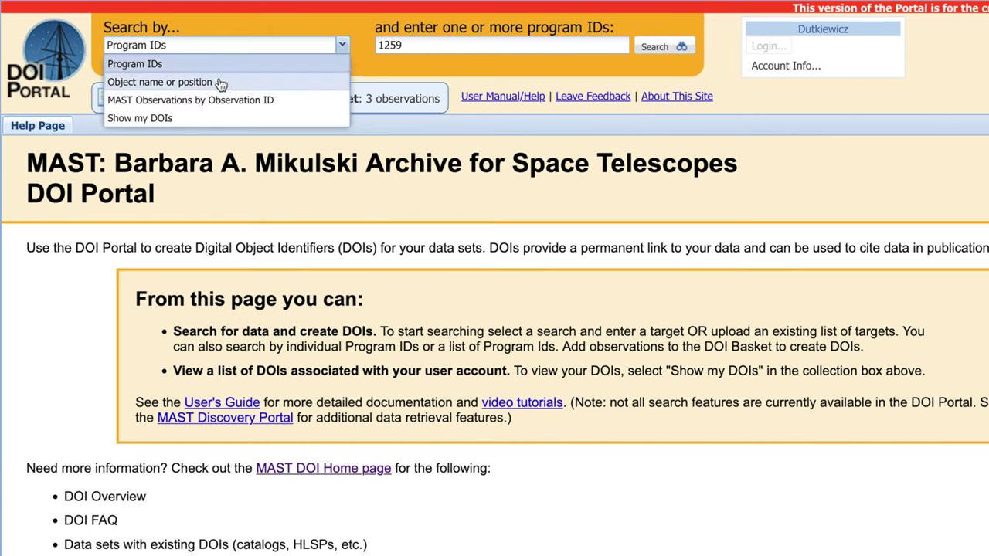
left_click(187, 84)
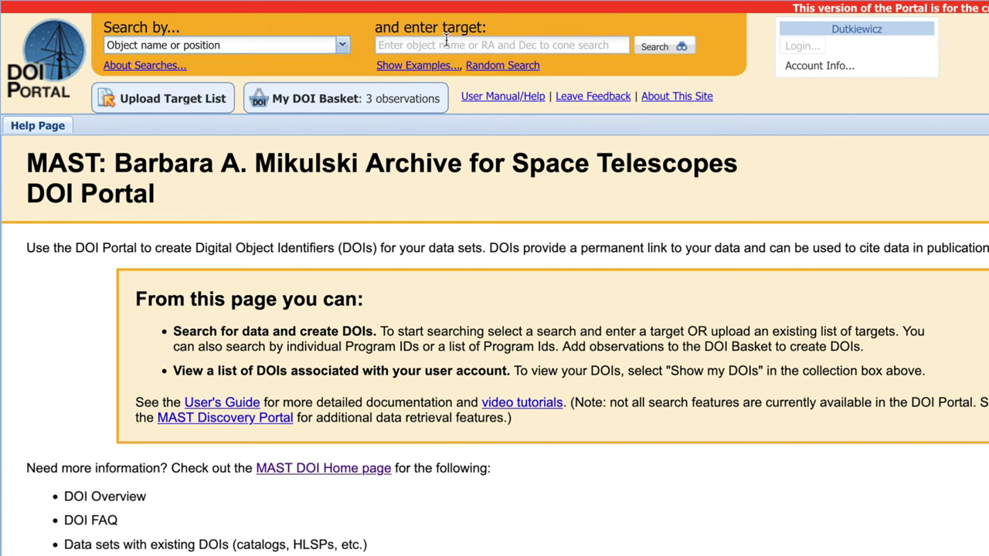
left_click(444, 44)
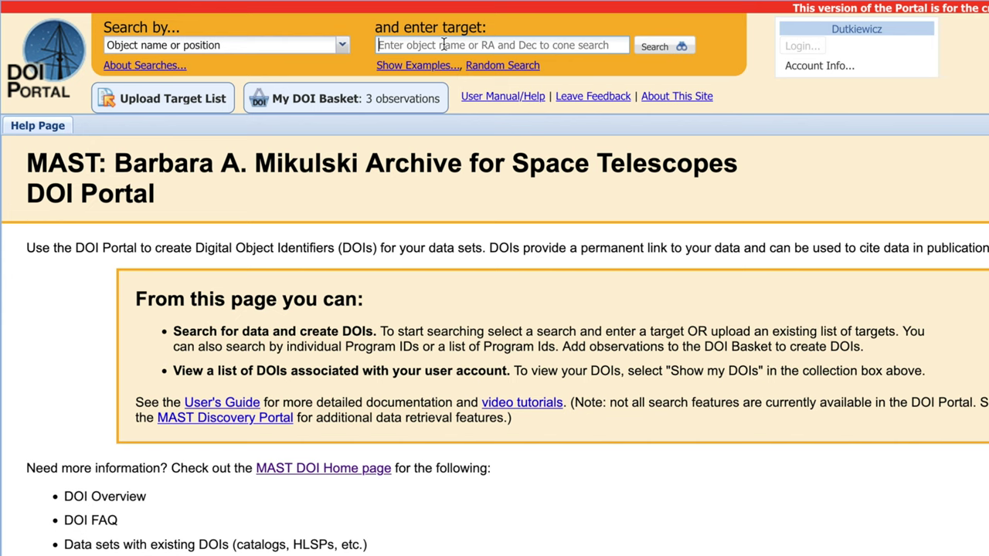
type("m")
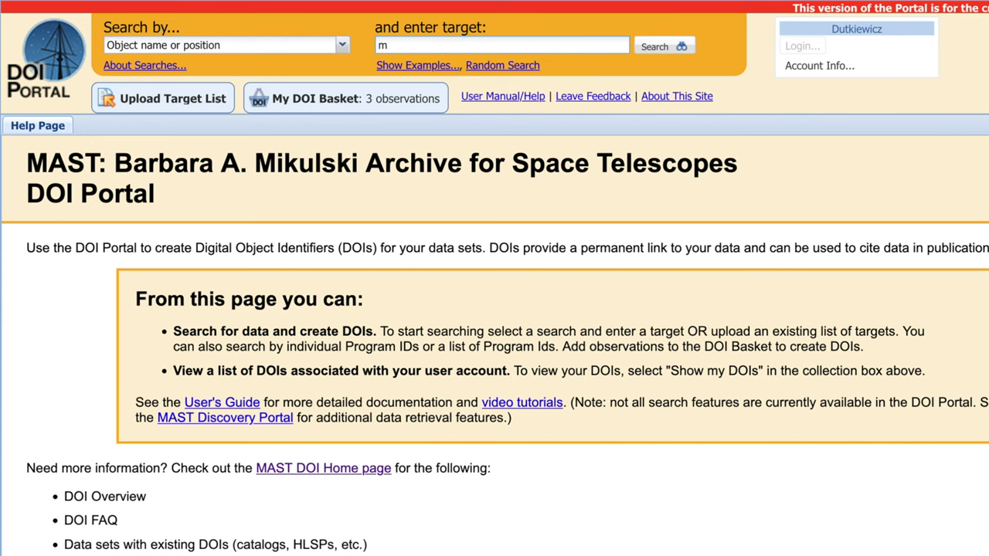
type("104")
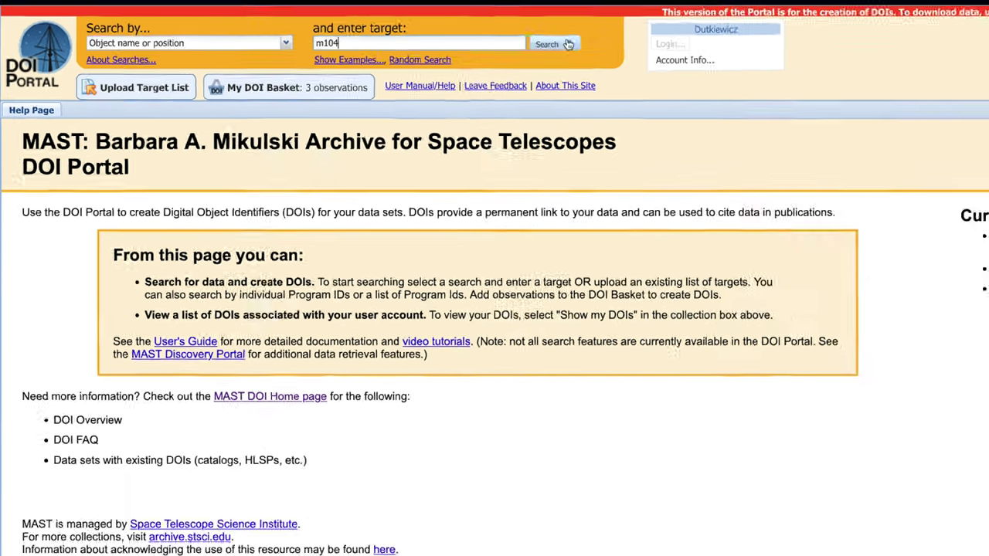
left_click(568, 44)
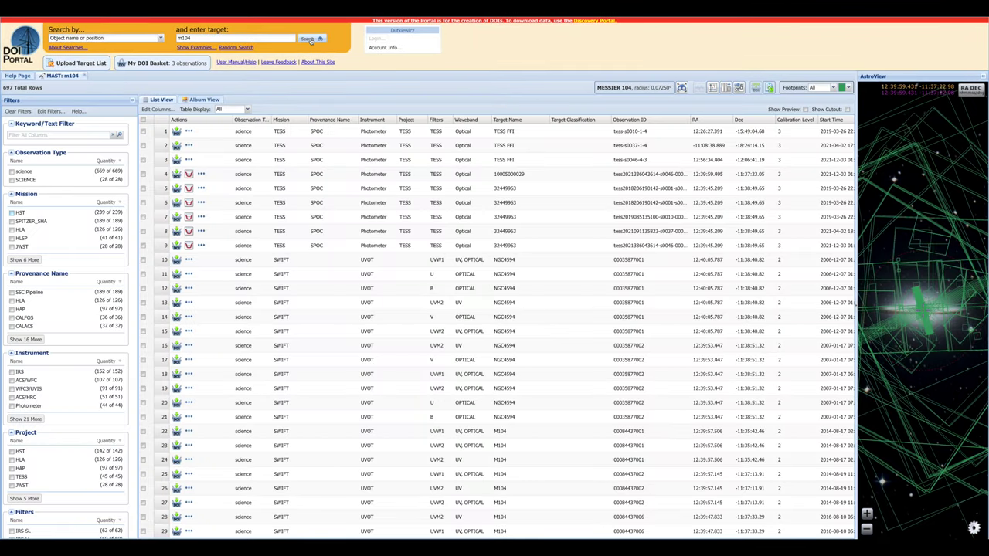
- Filter the results to mission HST and instrument WFC3/UVIS, and add the three hst_13804_04 observations to the DOI basket
left_click(11, 213)
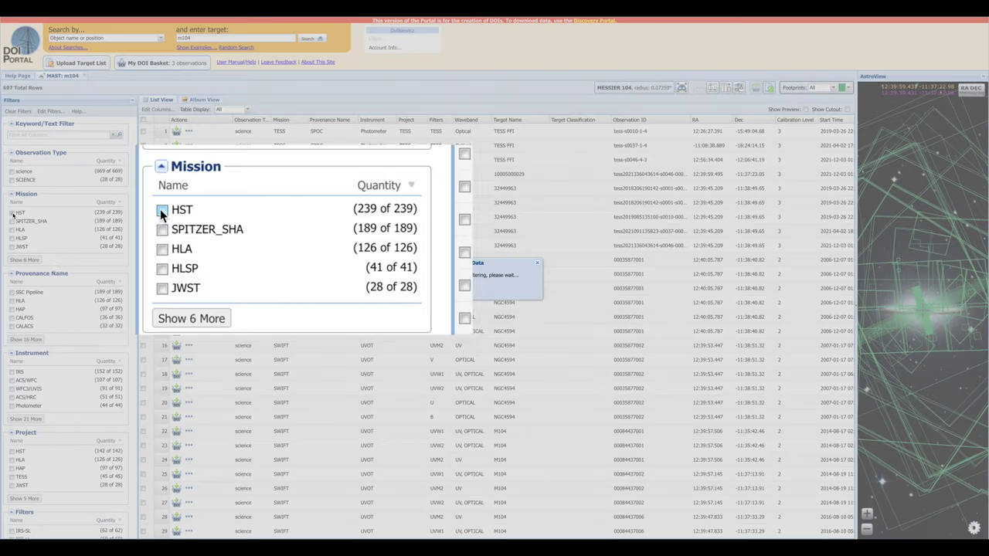
left_click(12, 389)
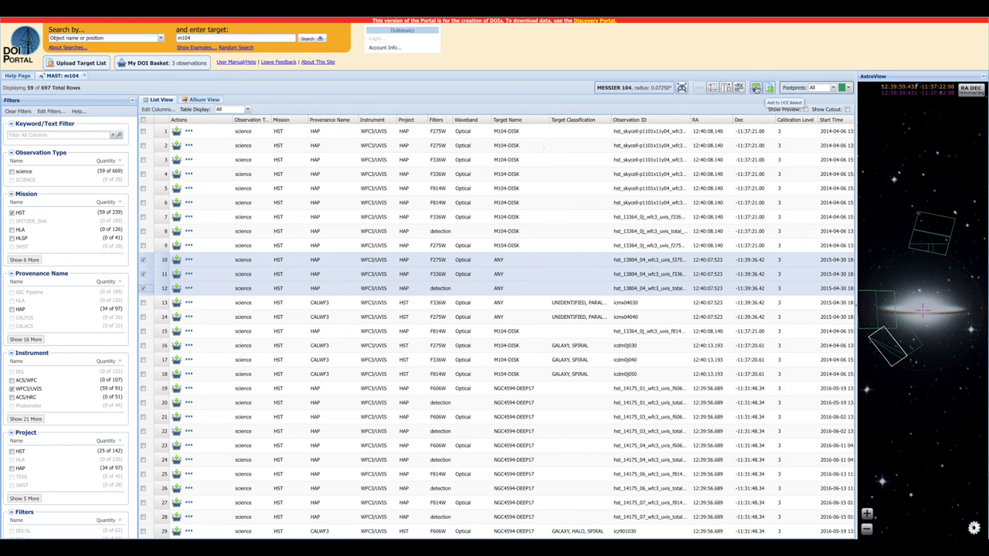
left_click(757, 88)
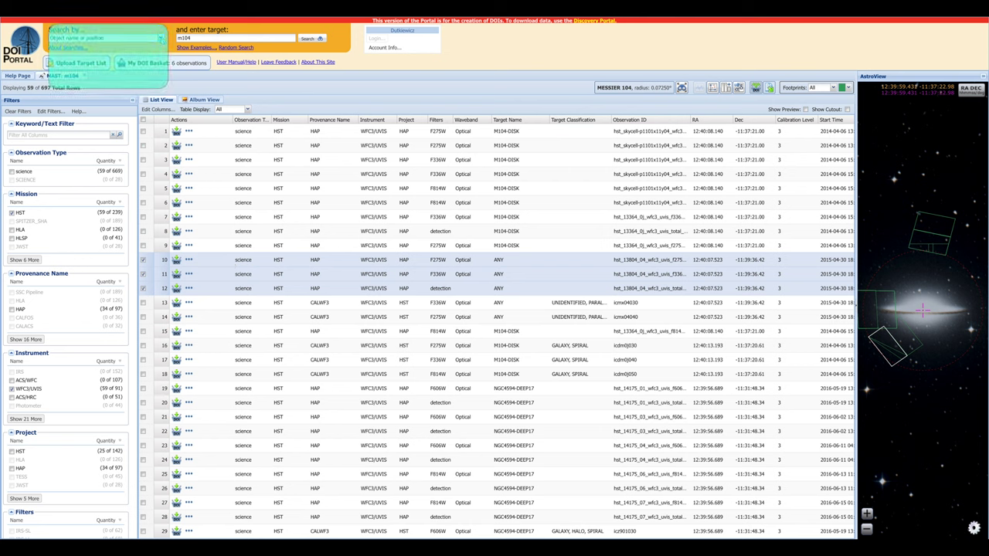
- Search MAST observations by observation ID for U6EH0401R
left_click(161, 38)
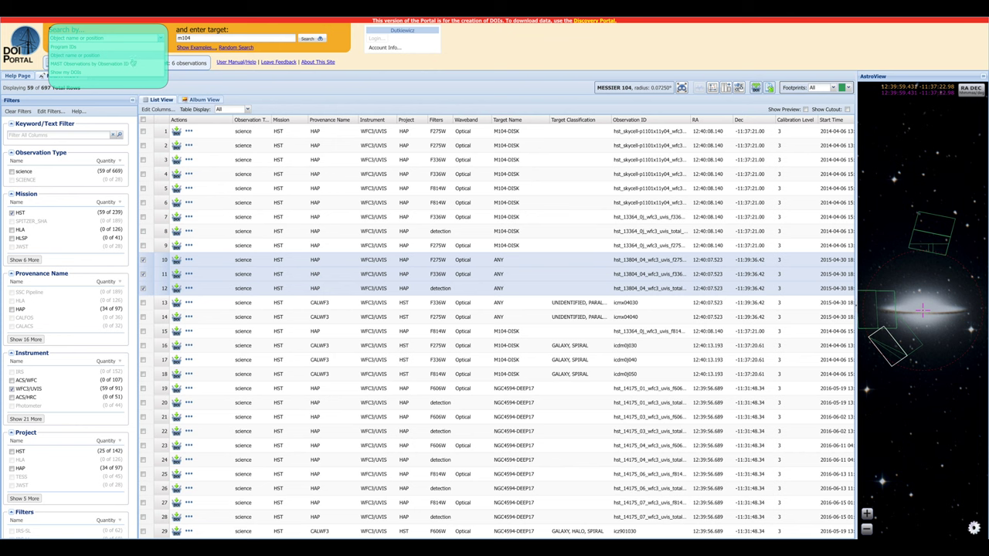
left_click(131, 63)
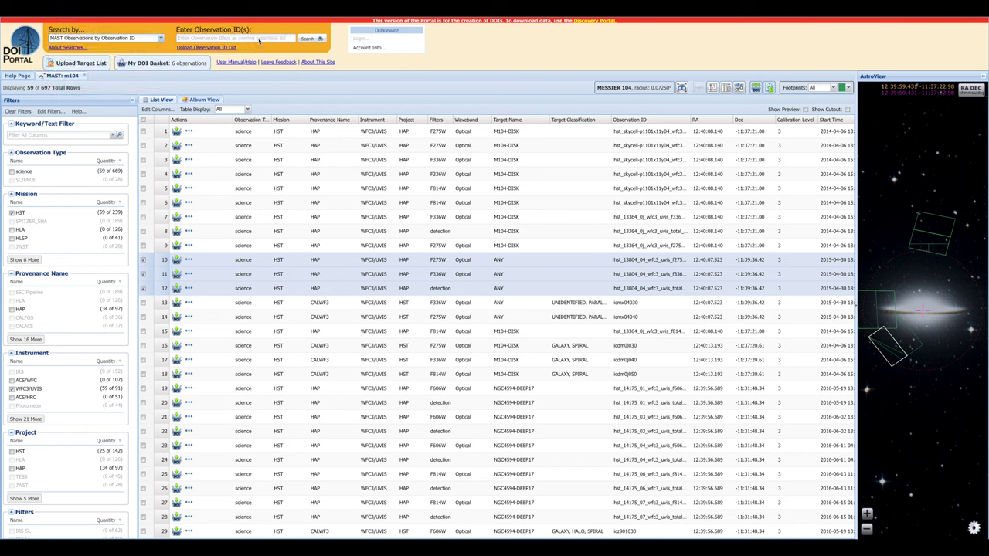
left_click(259, 38)
type("U6EH0401R")
key("Return")
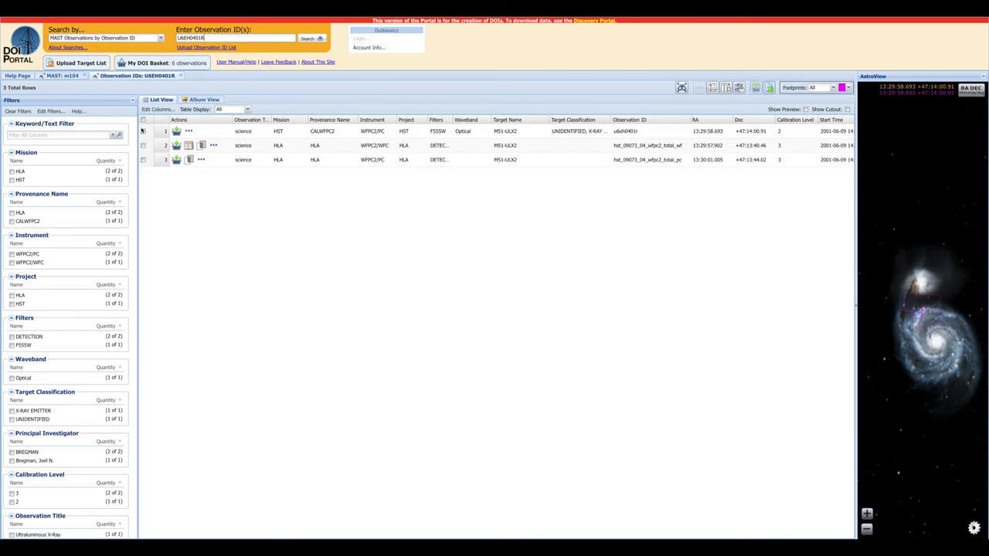
- Add all three U6EH0401R search results to the DOI basket, view the basket's contents, and close it
left_click(143, 131)
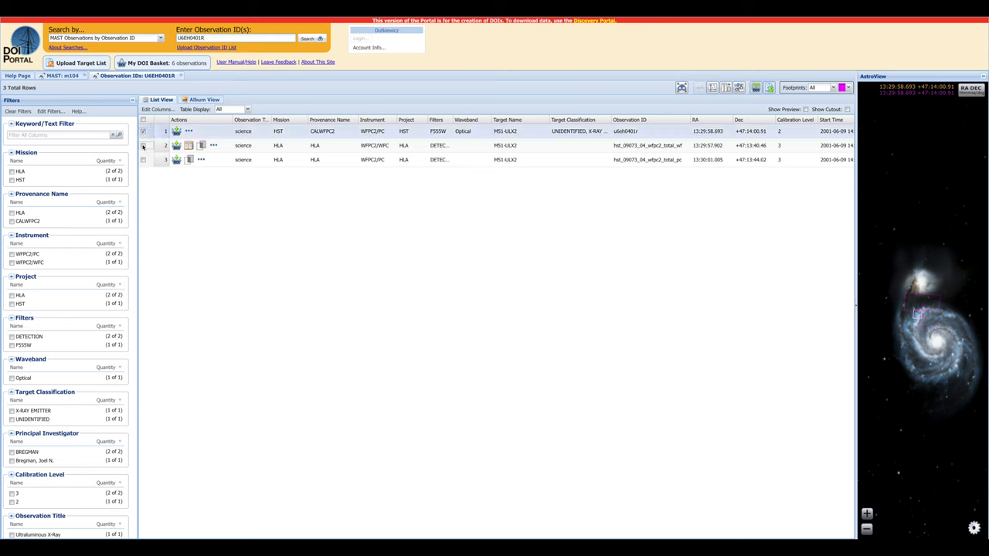
left_click(143, 145)
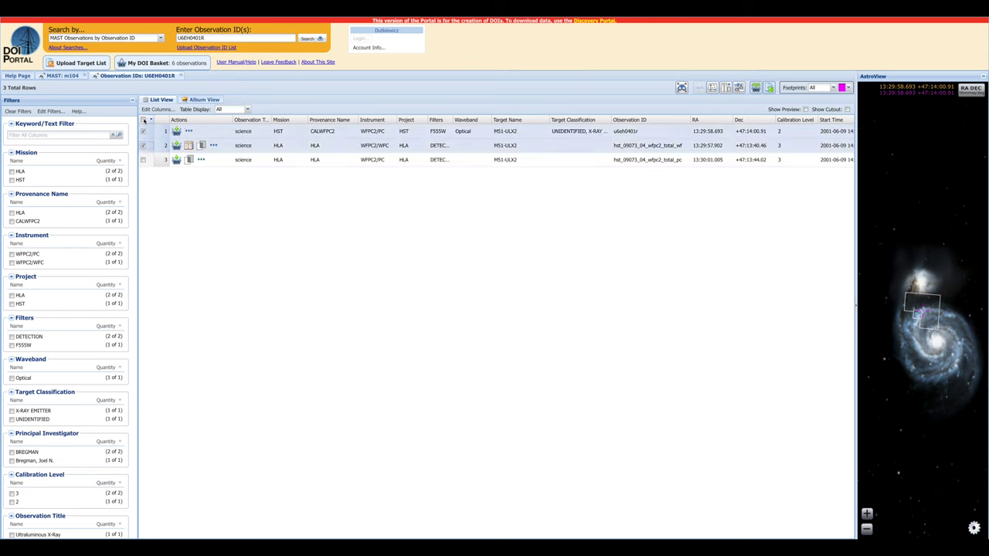
left_click(143, 121)
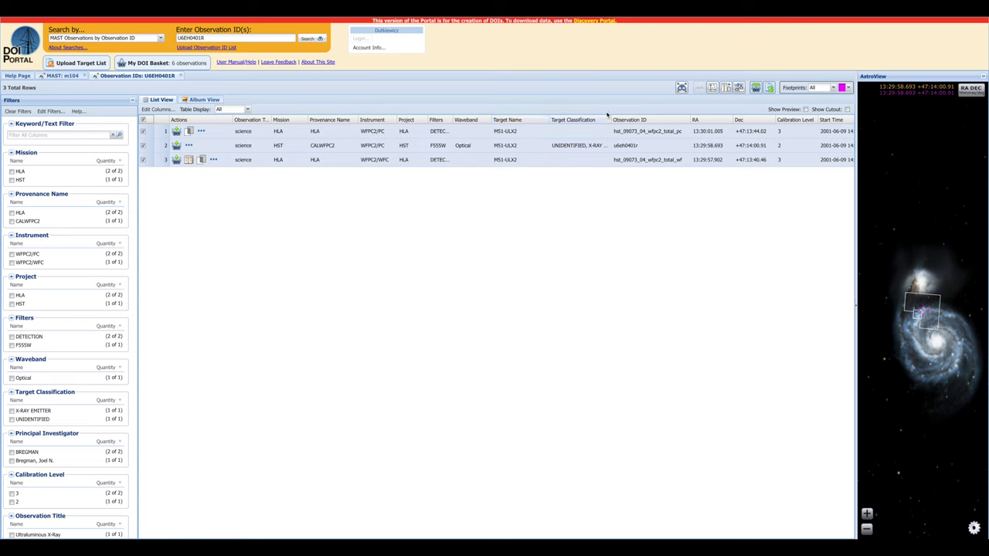
left_click(756, 88)
left_click(192, 65)
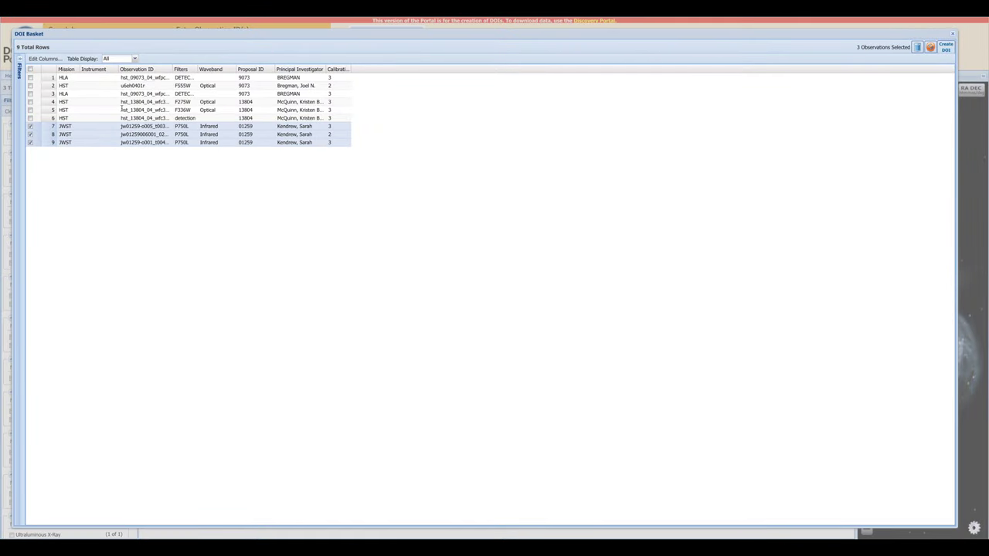
left_click(952, 35)
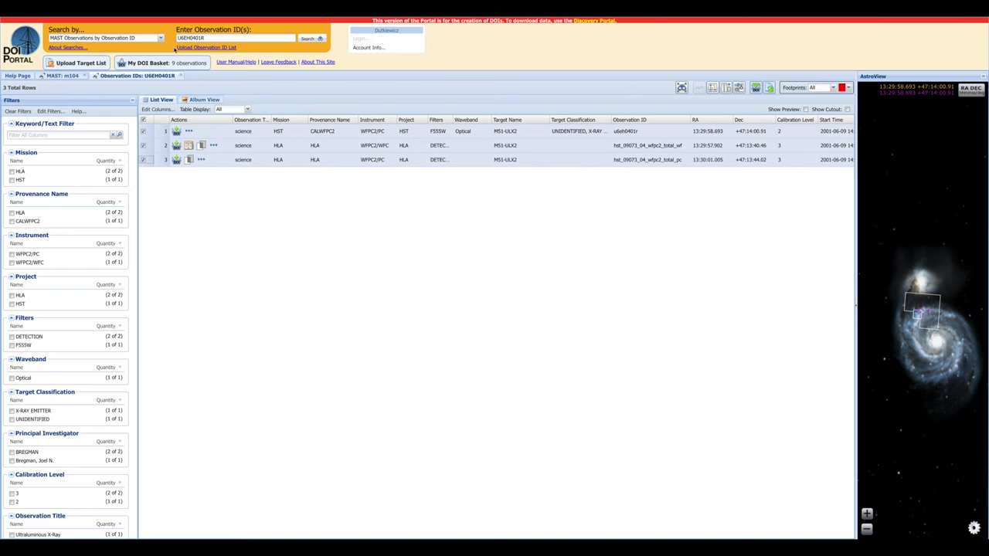
- Upload sample.txt from the Desktop as an observation ID list to search for its observations
left_click(179, 48)
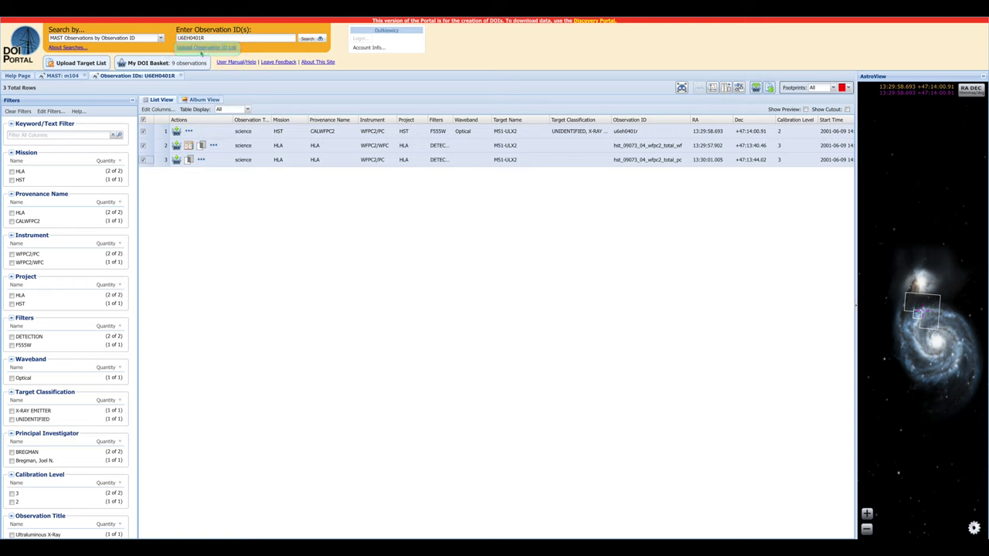
left_click(209, 48)
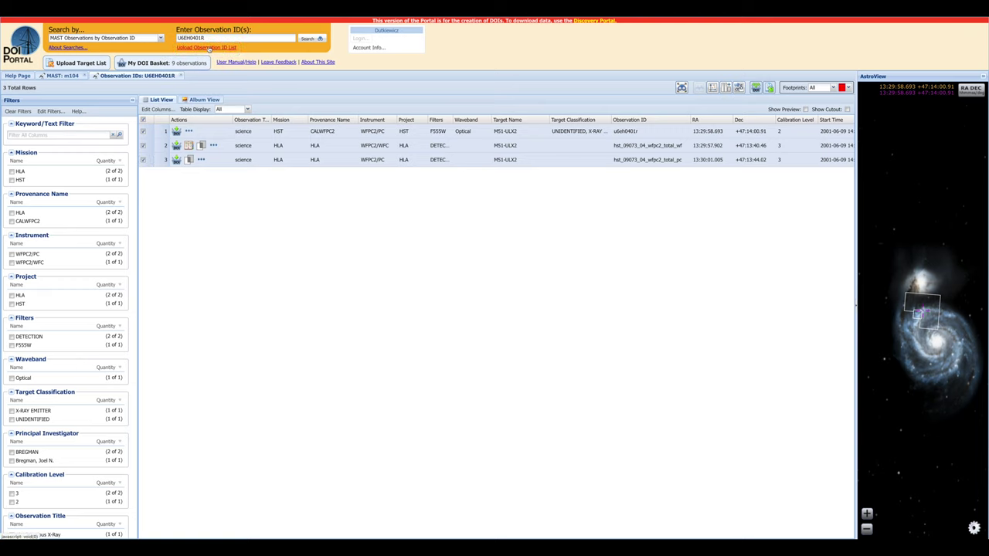
left_click(166, 90)
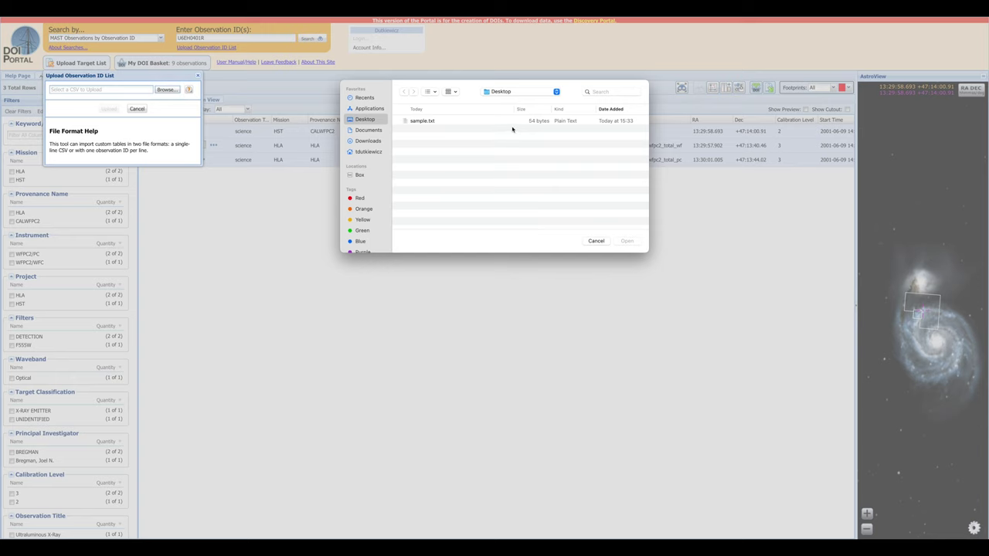
left_click(482, 121)
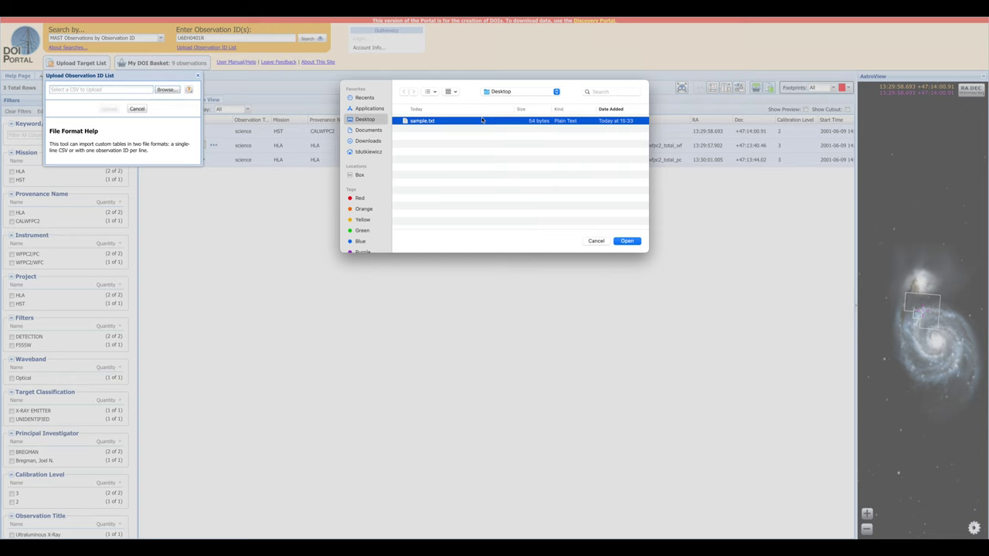
left_click(628, 242)
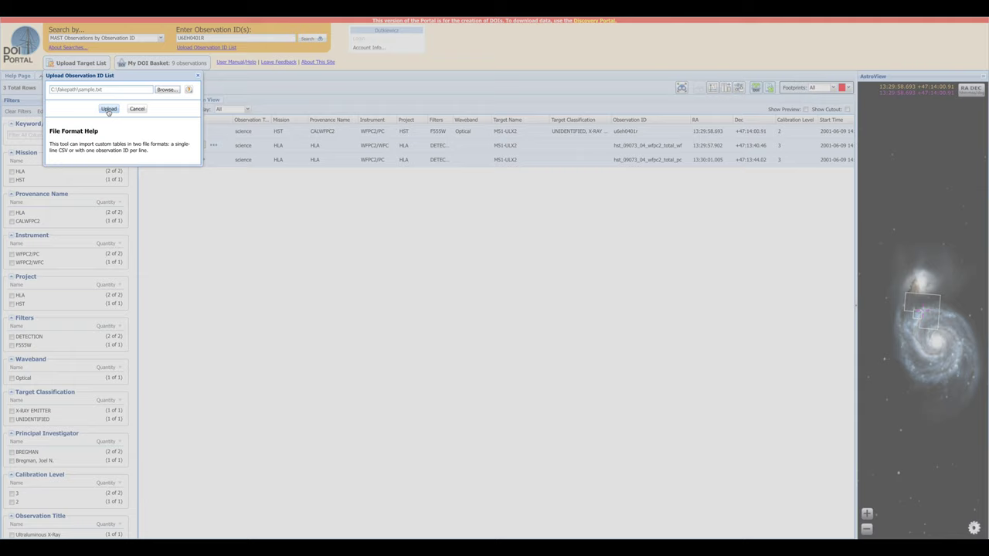
left_click(109, 111)
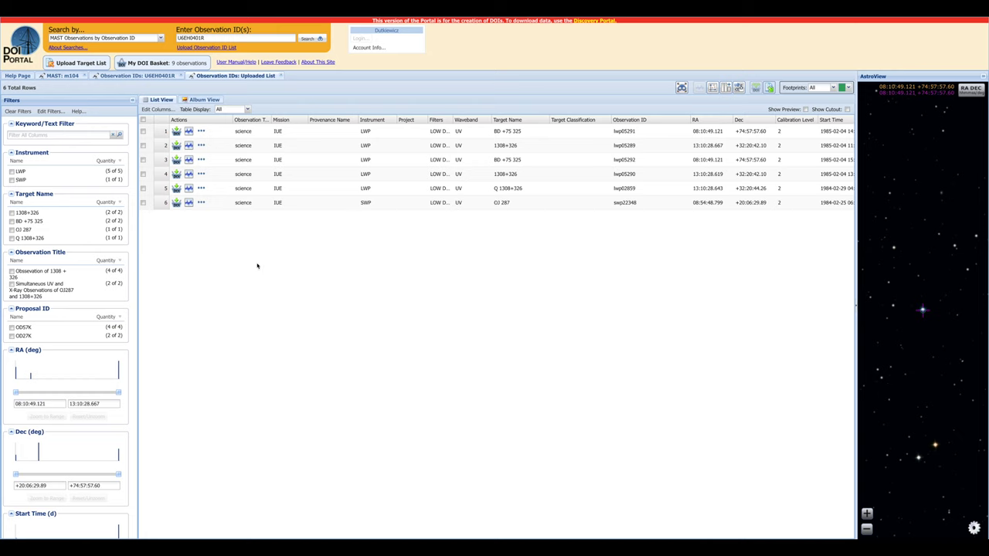
- Add all observations from the uploaded list to the DOI basket and open the basket
left_click(143, 121)
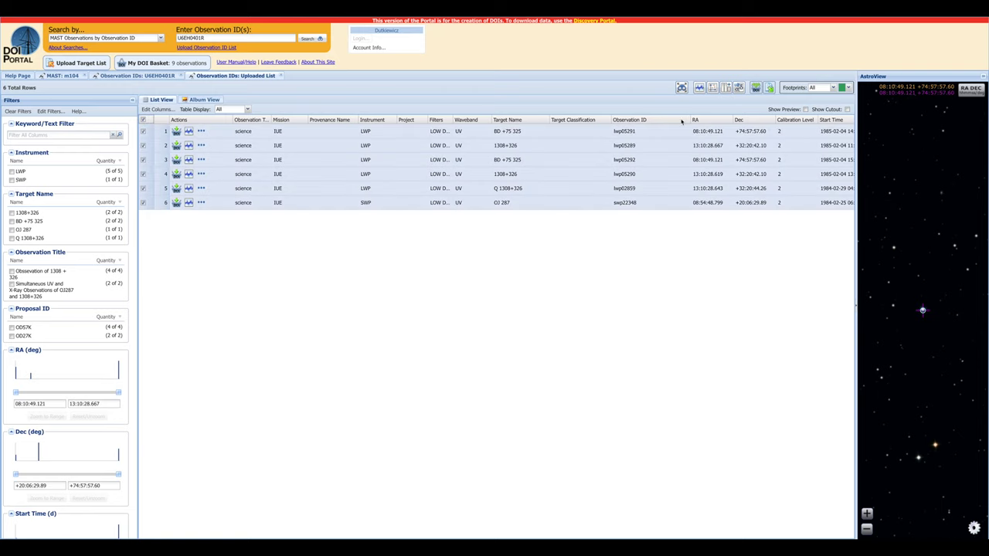
left_click(754, 89)
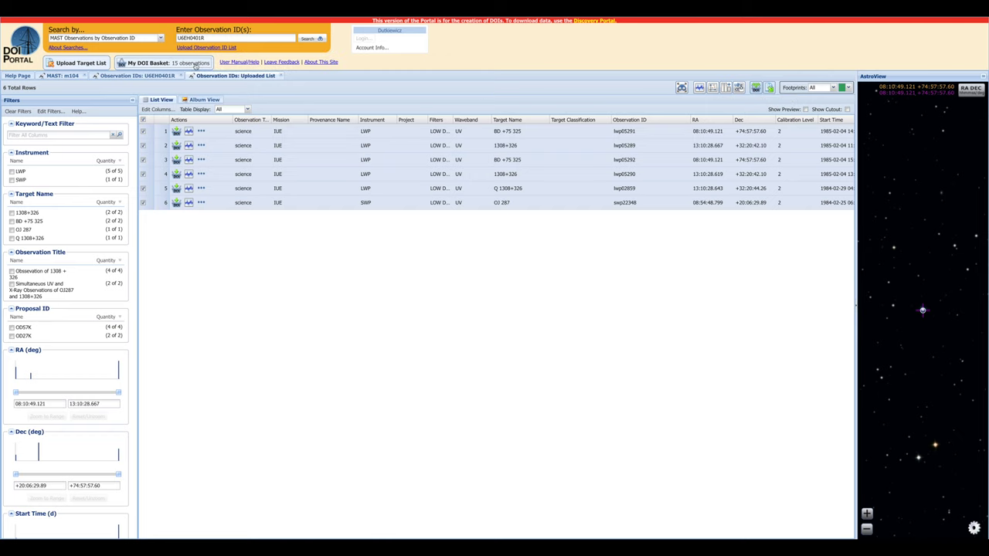
left_click(153, 63)
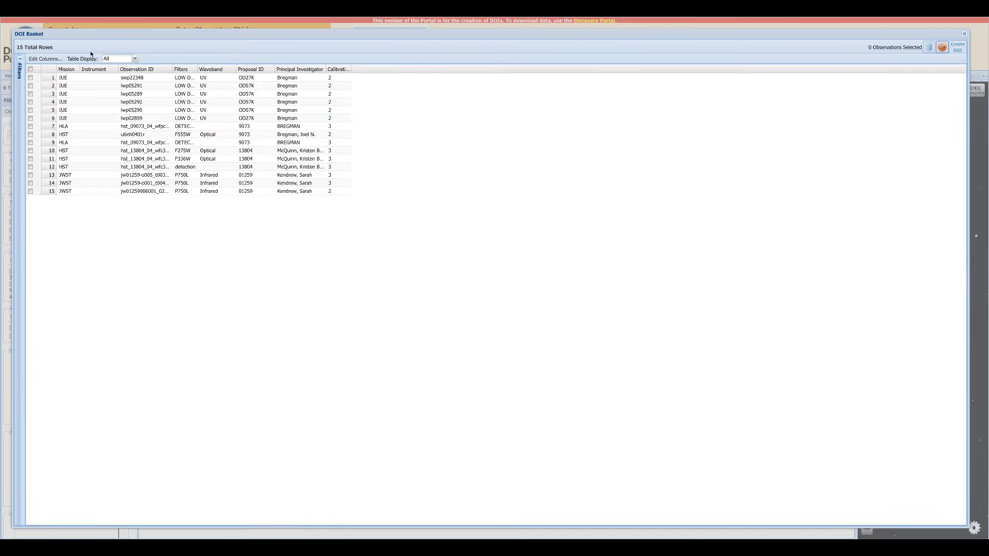
- Select every observation in the DOI basket and open the DOI metadata form for them
left_click(31, 69)
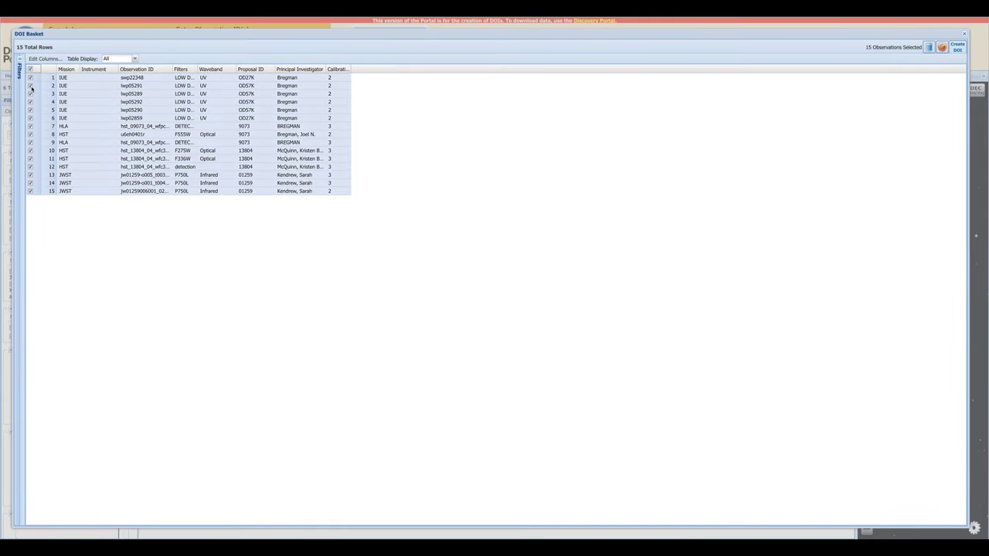
left_click(30, 94)
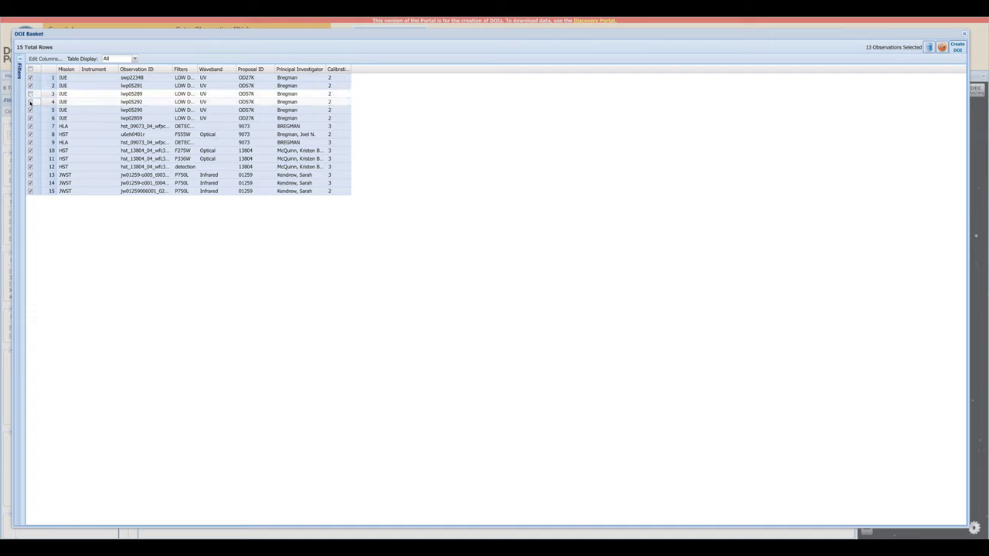
left_click(31, 93)
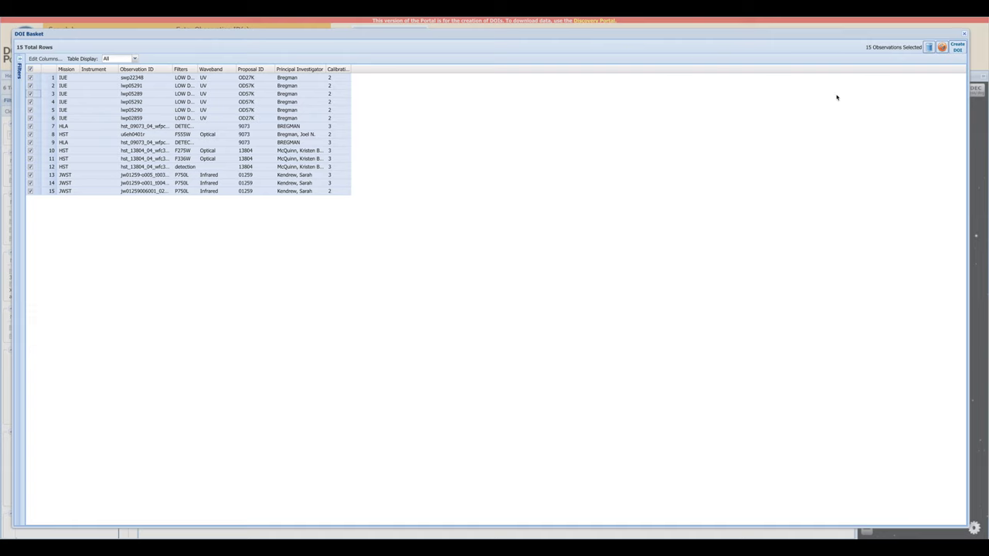
left_click(961, 49)
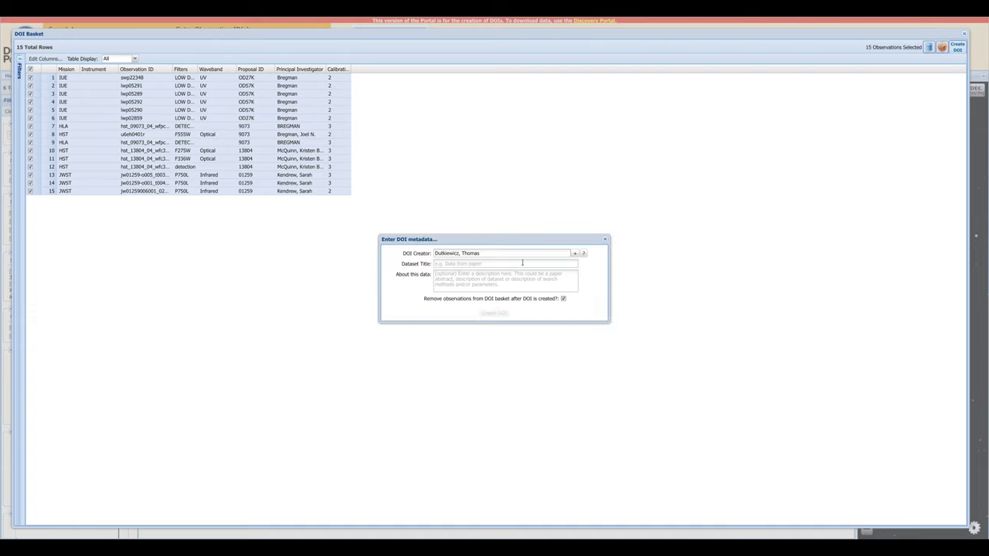
- Create the DOI with the dataset title "Data from paper" and "Description" as the data description
left_click(516, 264)
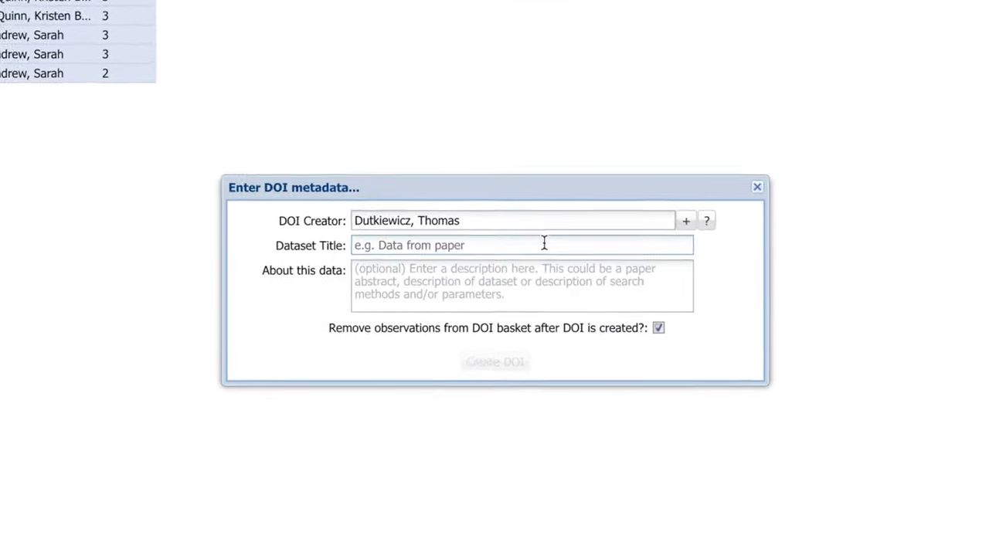
type("Data")
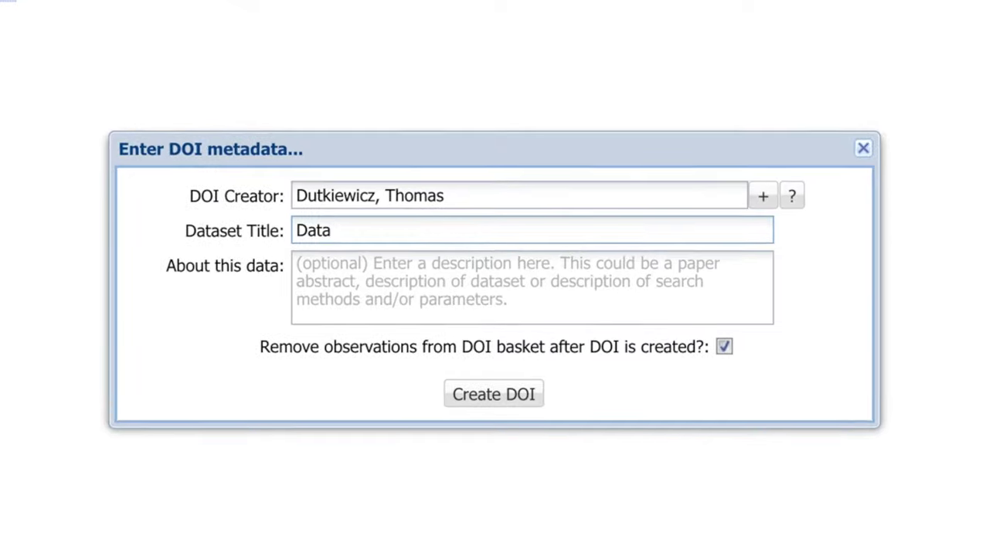
type(" from paper")
left_click(530, 270)
type("Description")
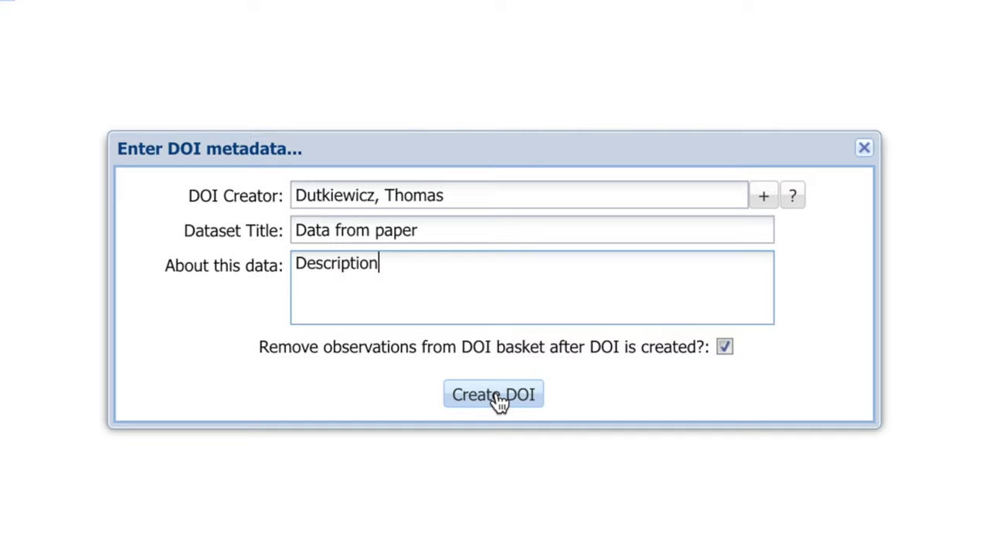
left_click(497, 399)
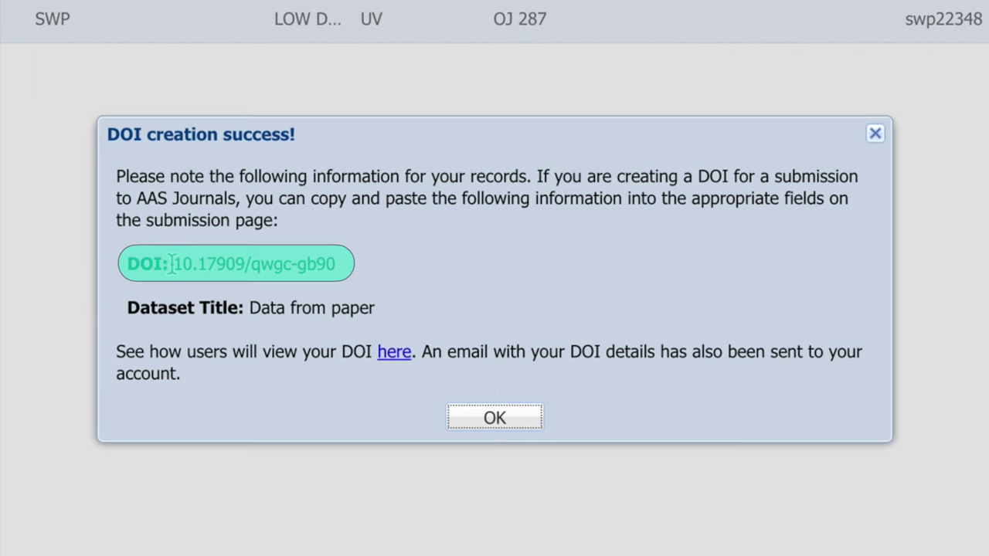
- Review the new DOI and its dataset title, and open its public information page to check the date and title
left_click_drag(174, 264, 354, 256)
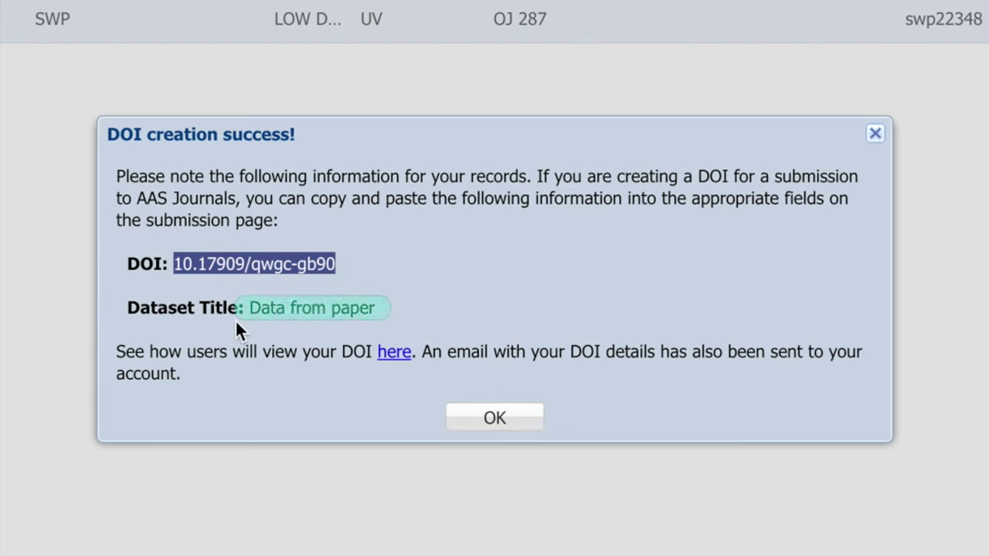
left_click_drag(247, 309, 387, 309)
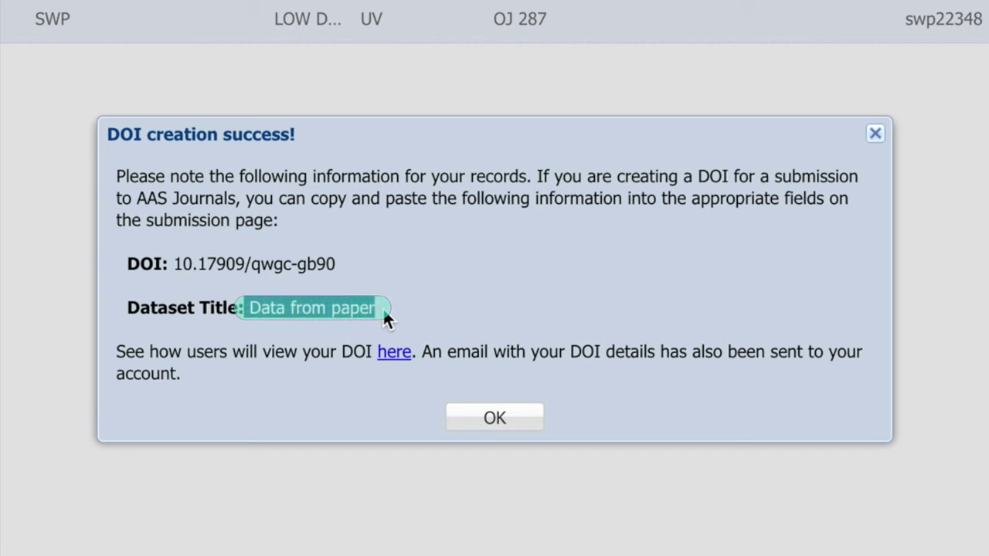
left_click(396, 352)
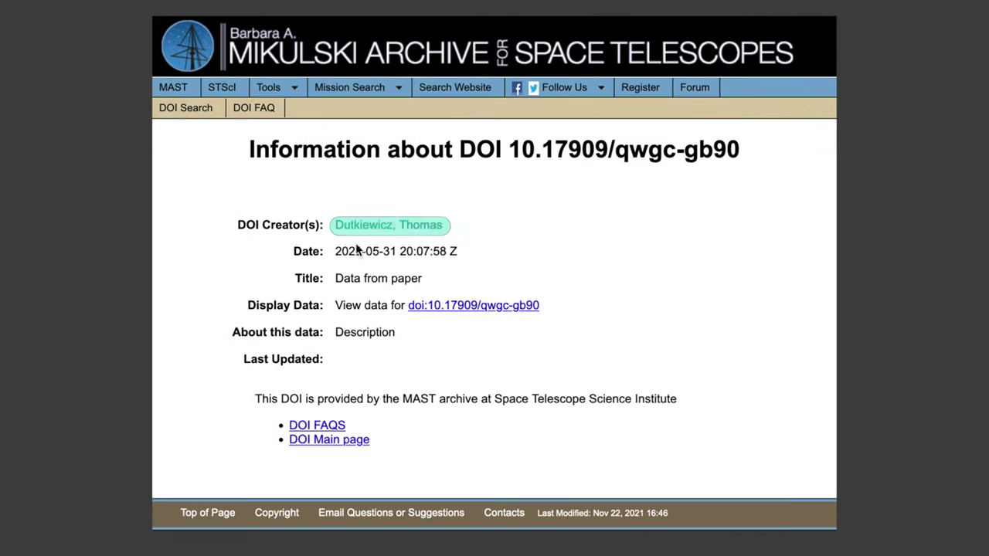
left_click_drag(300, 251, 470, 255)
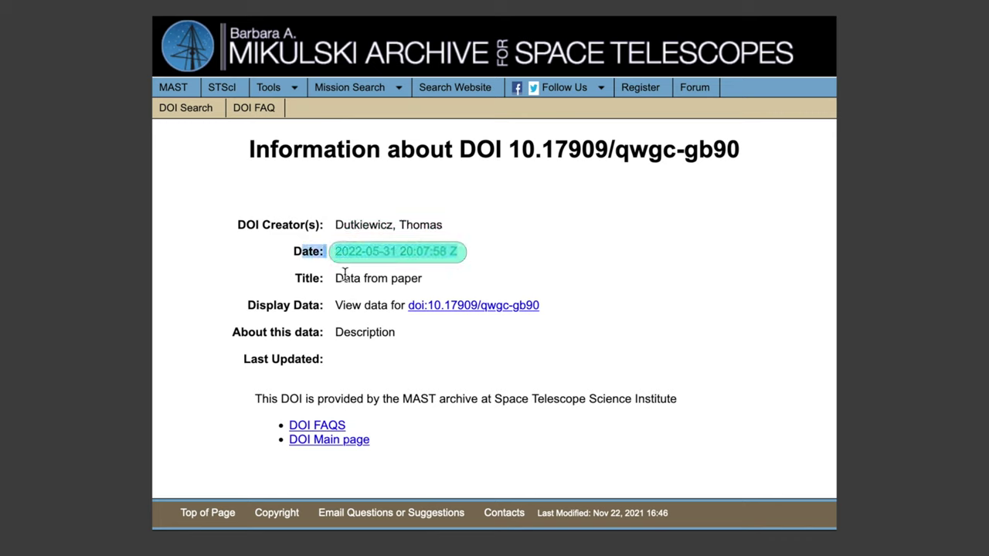
left_click(313, 278)
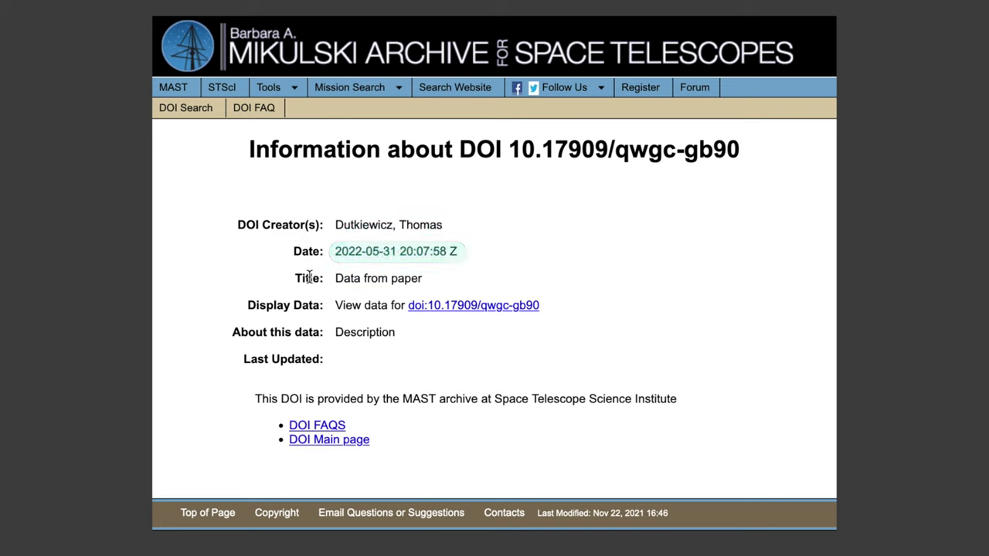